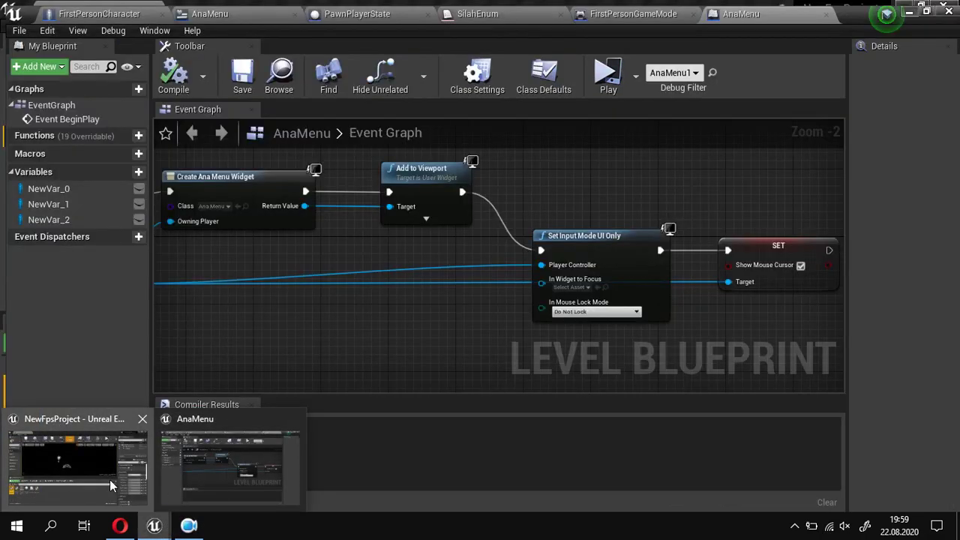
# Step: Bring up the FirstPersonCharacter blueprint's Event Graph with the Cast To PawnPlayerState logic in view
pyautogui.click(118, 469)
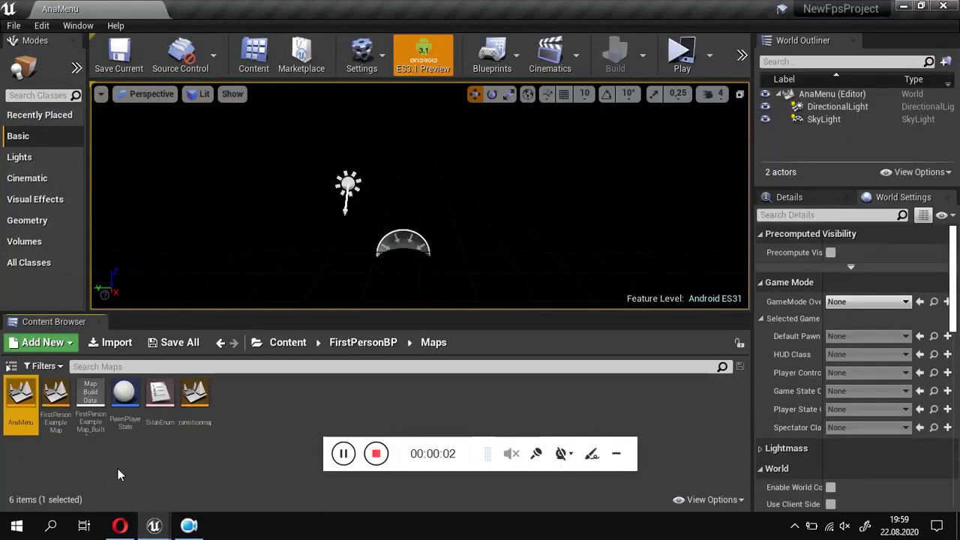
pyautogui.click(237, 468)
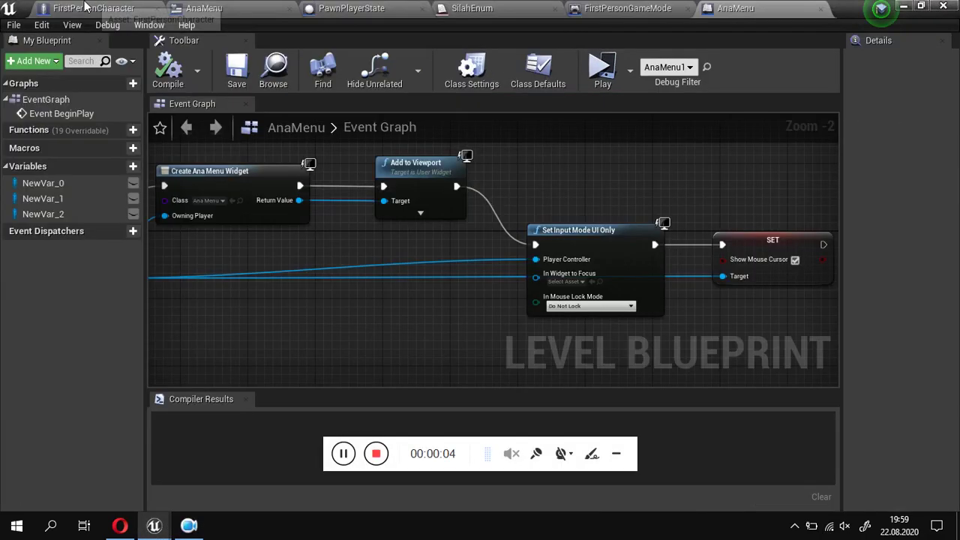
pyautogui.click(85, 8)
pyautogui.moveTo(385, 308)
pyautogui.mouseDown(button='right')
pyautogui.moveTo(283, 186)
pyautogui.moveTo(309, 228)
pyautogui.mouseUp(button='right')
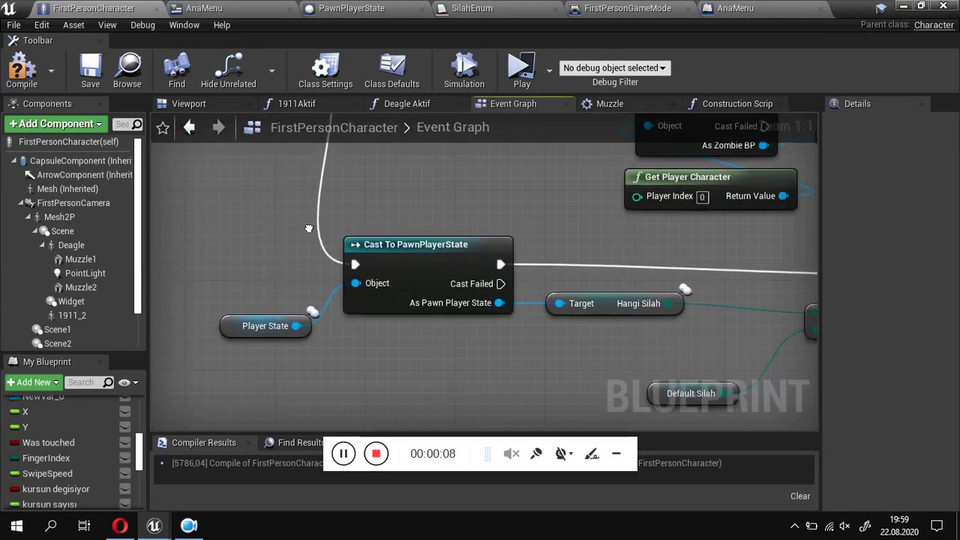
# Step: Inspect the Cast To PawnPlayerState, Hangi Silah and Default Silah nodes and their properties
pyautogui.click(418, 268)
pyautogui.moveTo(418, 268); pyautogui.dragTo(361, 269, button='right')
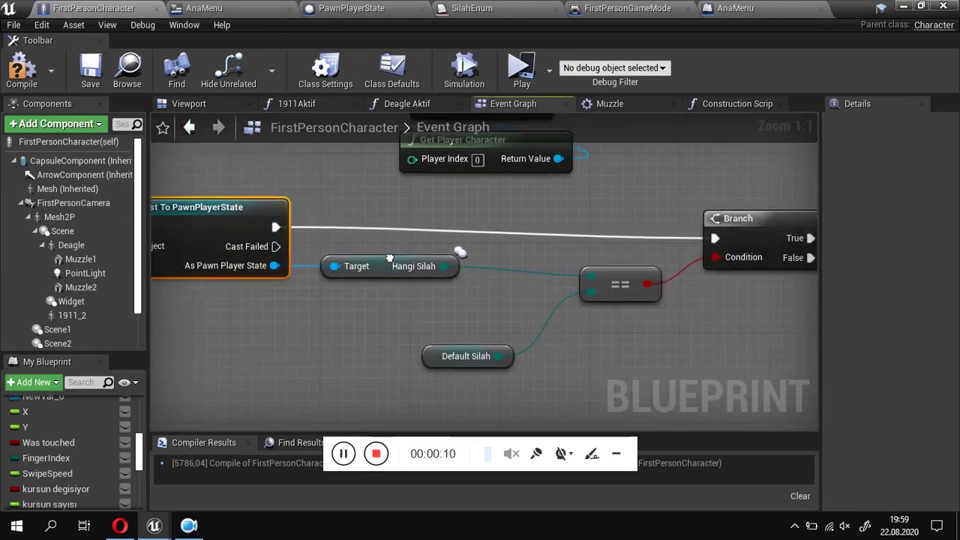
pyautogui.click(362, 268)
pyautogui.click(417, 357)
pyautogui.moveTo(418, 356); pyautogui.dragTo(796, 227, button='right')
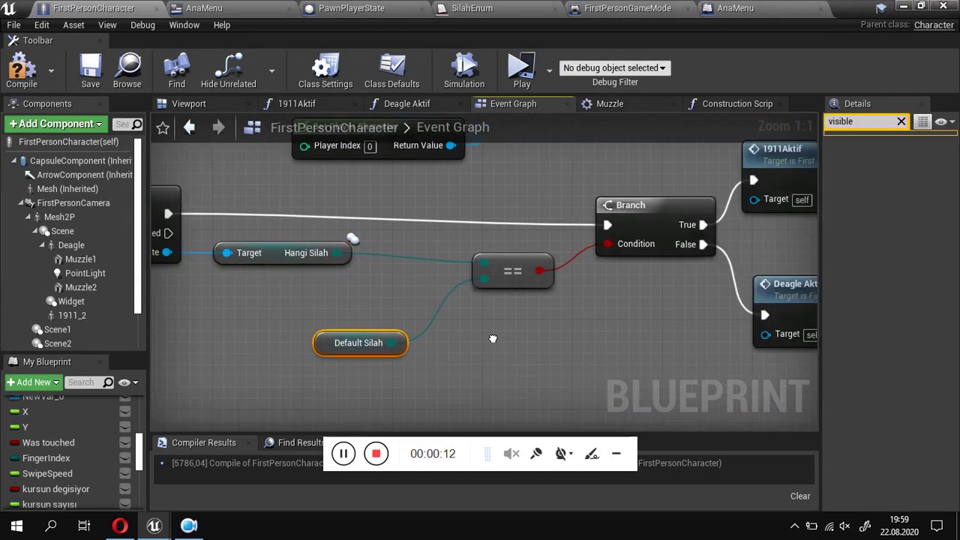
pyautogui.click(901, 121)
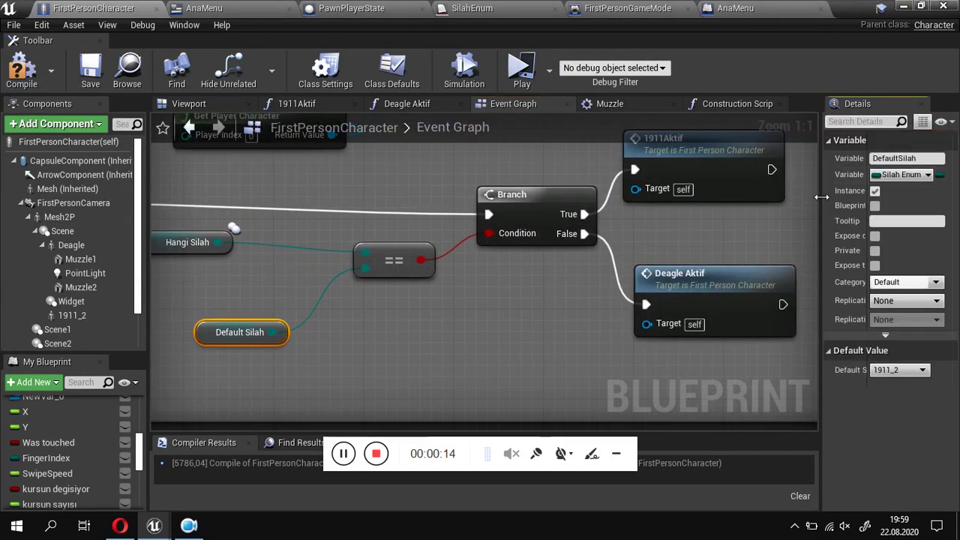
pyautogui.moveTo(822, 197); pyautogui.dragTo(780, 213)
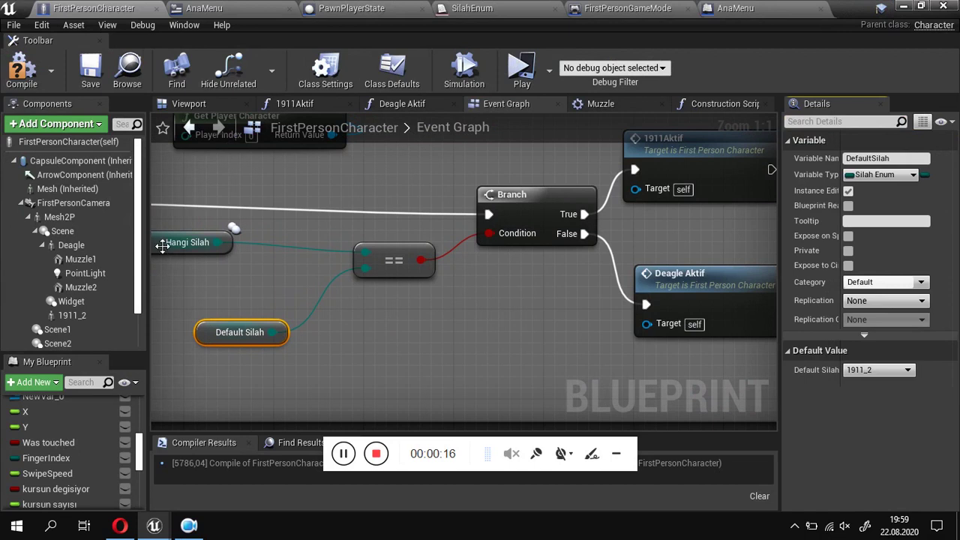
# Step: Review the Branch node and its 1911Aktif and Deagle Aktif calls
pyautogui.moveTo(162, 247); pyautogui.dragTo(168, 247, button='right')
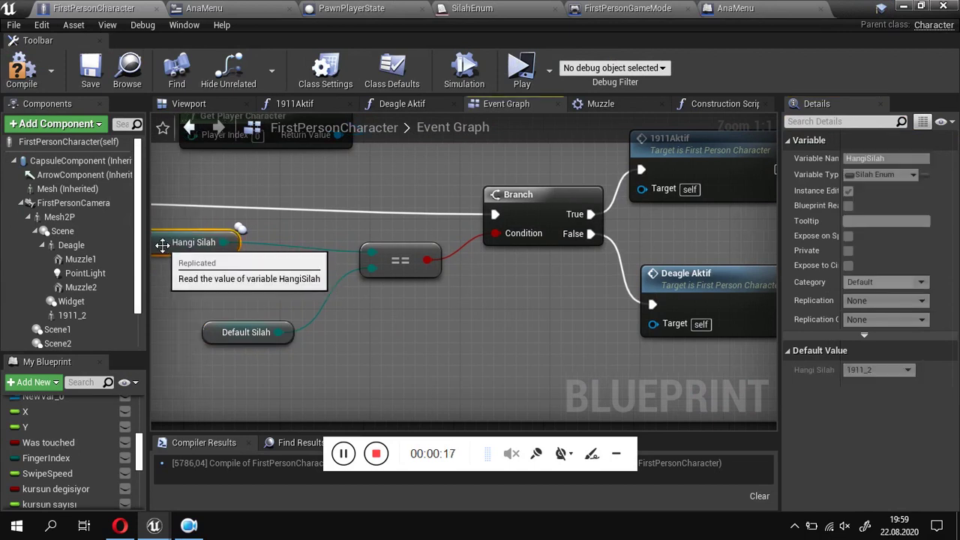
pyautogui.click(422, 272)
pyautogui.moveTo(506, 275); pyautogui.dragTo(258, 295, button='right')
pyautogui.click(285, 240)
pyautogui.moveTo(500, 196); pyautogui.dragTo(504, 211, button='right')
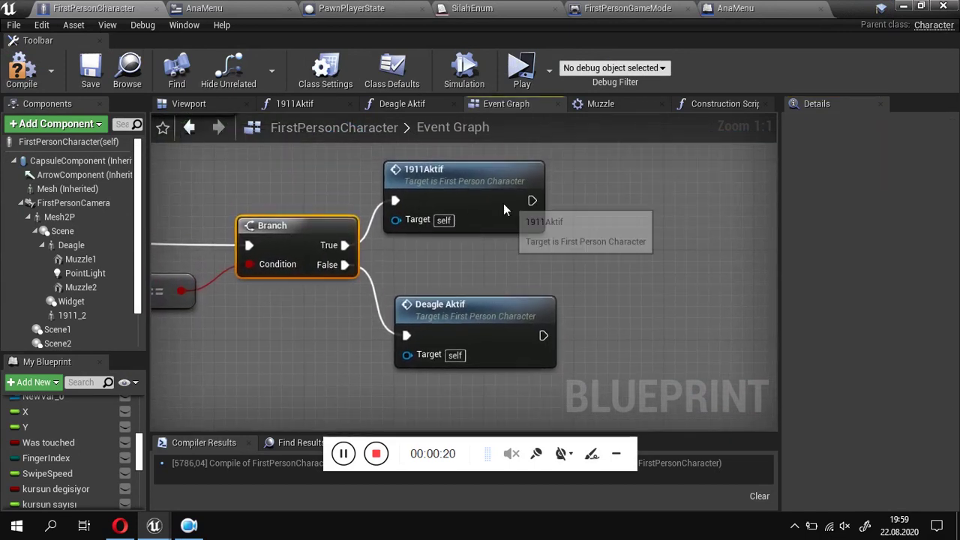
pyautogui.click(503, 209)
pyautogui.click(488, 337)
# Step: Review the 1911Aktif function's two Set Visibility nodes and the 1911 2 variable
pyautogui.click(298, 105)
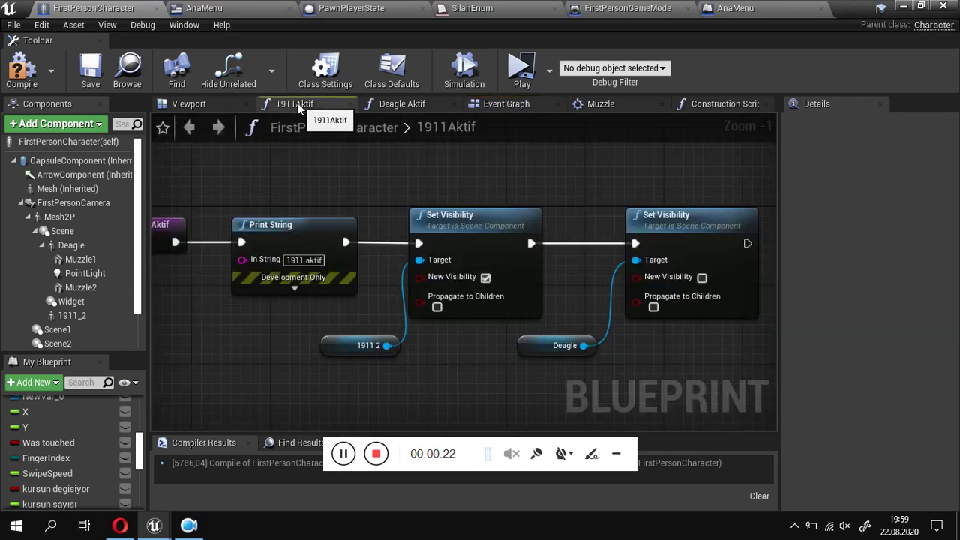
pyautogui.scroll(-1, 459, 225)
pyautogui.moveTo(522, 206); pyautogui.dragTo(459, 205, button='right')
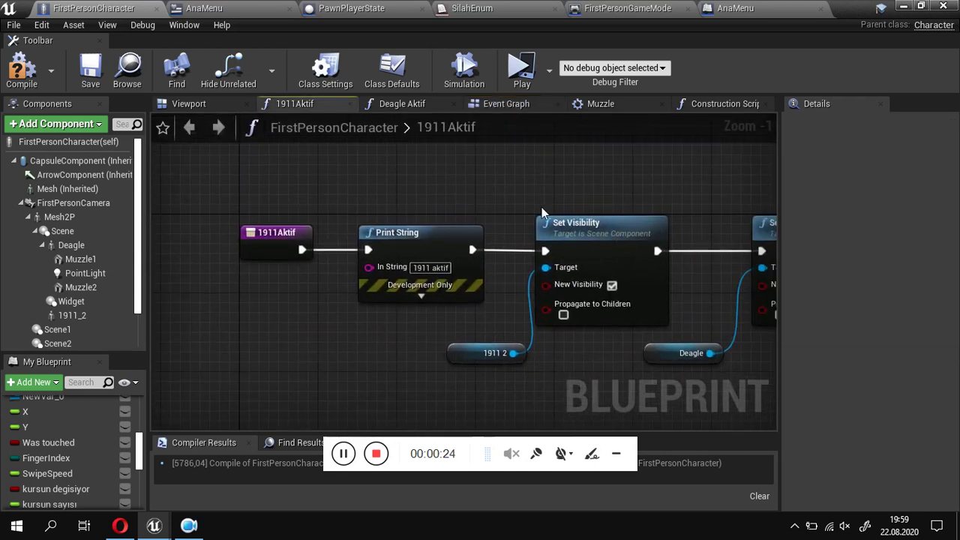
pyautogui.moveTo(542, 208); pyautogui.dragTo(325, 184, button='right')
pyautogui.click(379, 211)
pyautogui.click(649, 228)
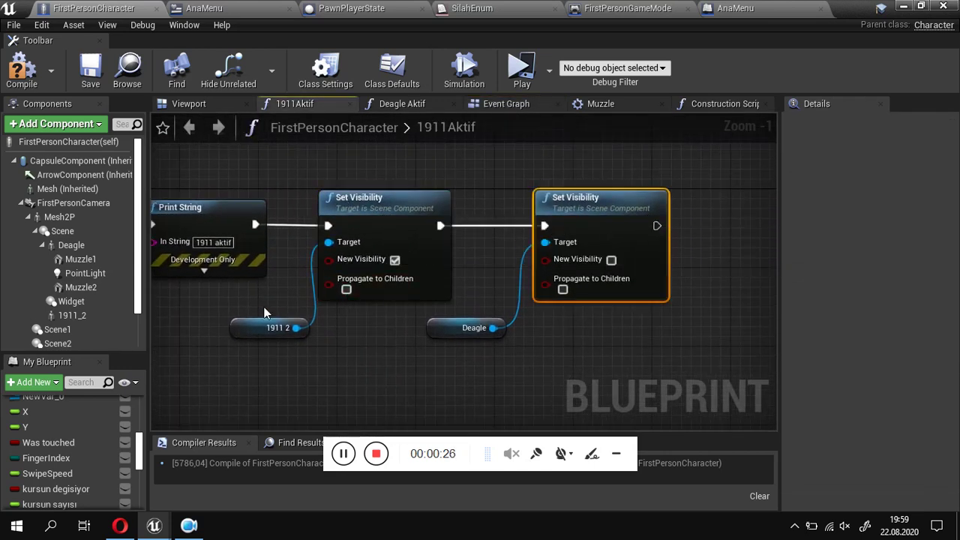
pyautogui.click(237, 326)
# Step: Review the Deagle Aktif function's Deagle variable, then show the character's 3D viewport
pyautogui.click(428, 106)
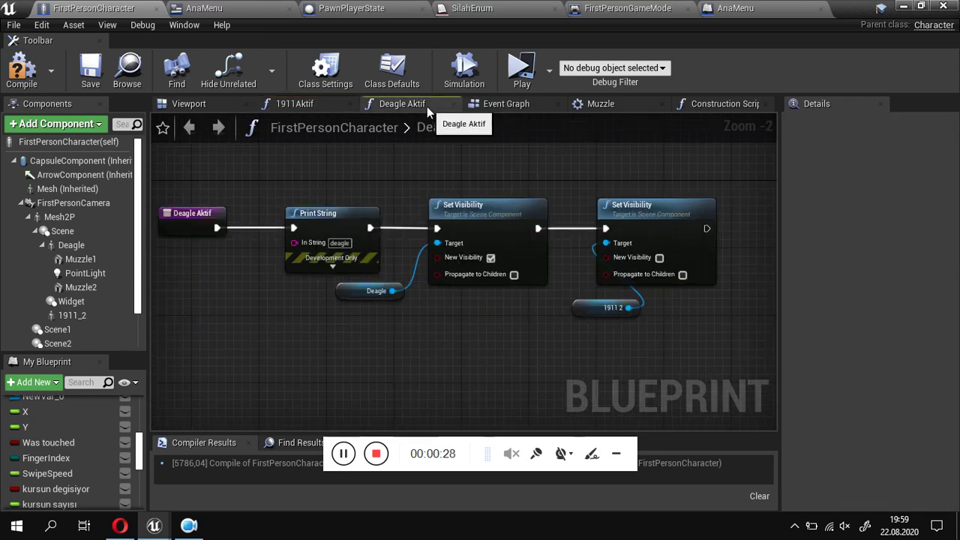
pyautogui.scroll(1, 368, 303)
pyautogui.click(364, 291)
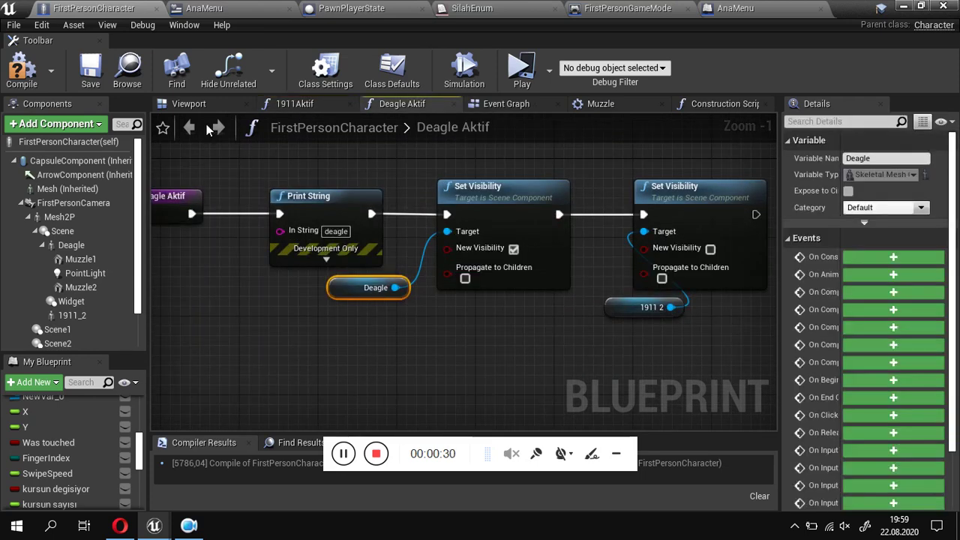
pyautogui.click(189, 103)
pyautogui.click(88, 258)
# Step: Filter Details by 'visib' and confirm the Deagle and 1911_2 guns both stay hidden
pyautogui.click(84, 248)
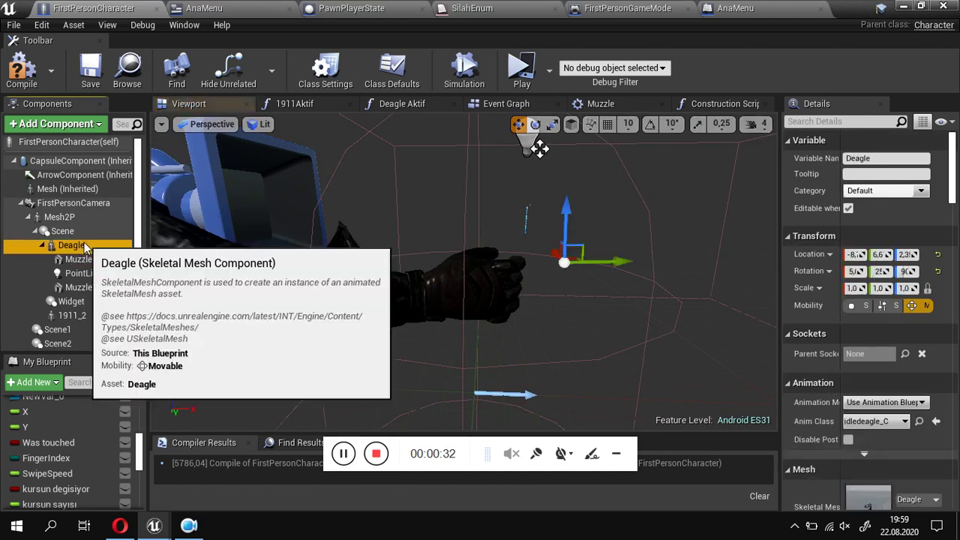
pyautogui.click(815, 121)
pyautogui.write('visib')
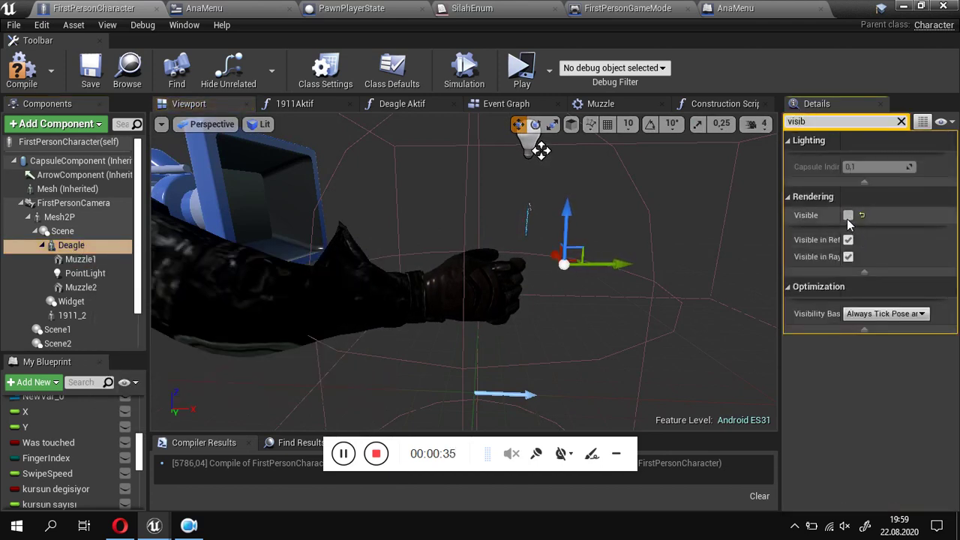
pyautogui.click(847, 215)
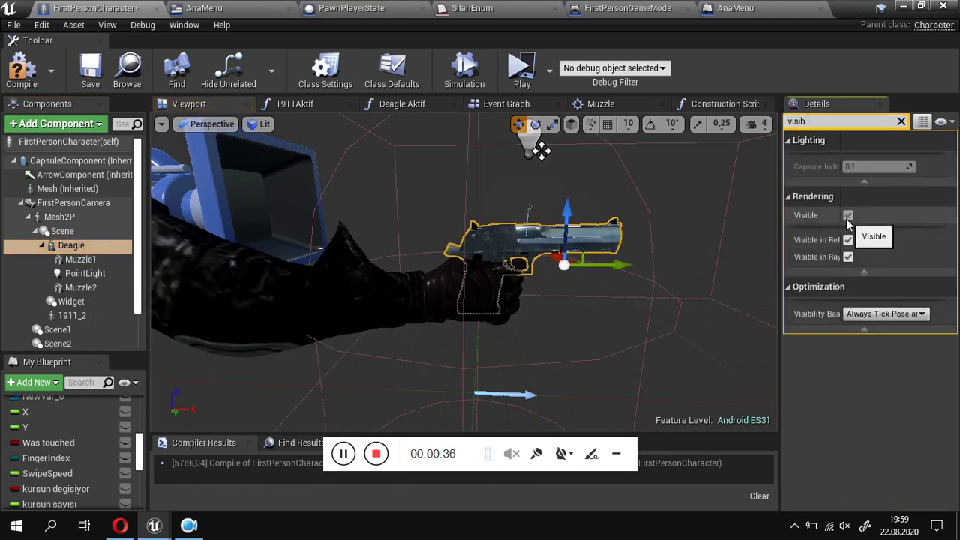
pyautogui.click(847, 216)
pyautogui.click(56, 316)
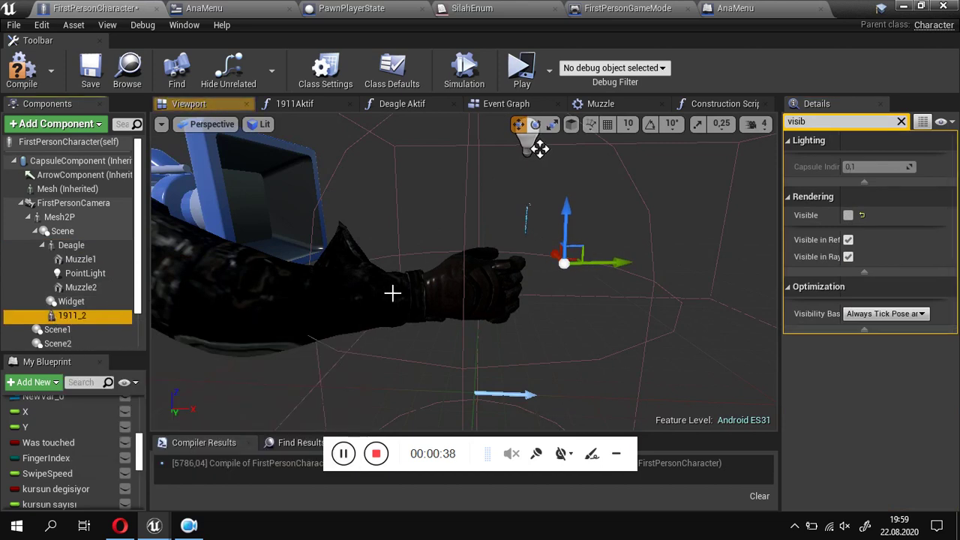
pyautogui.click(847, 216)
pyautogui.click(847, 215)
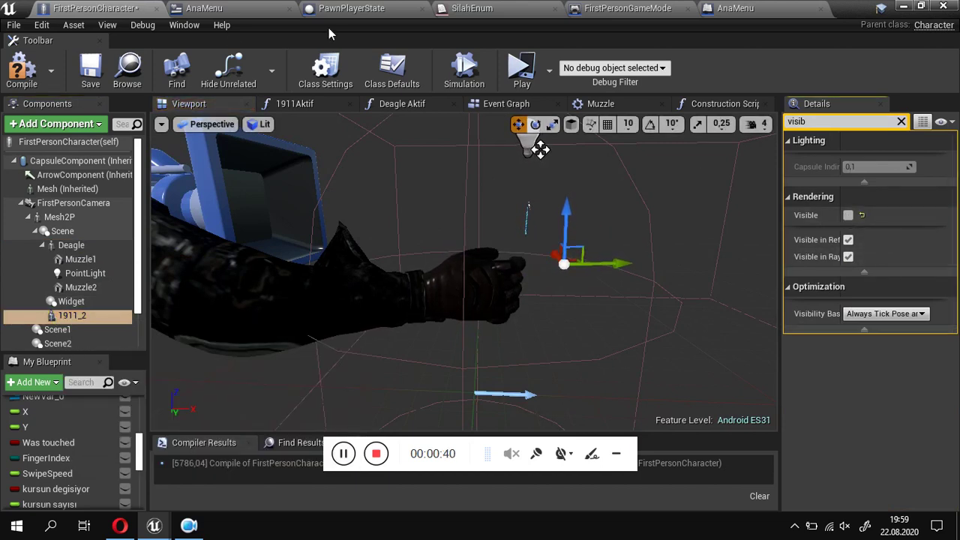
pyautogui.click(205, 8)
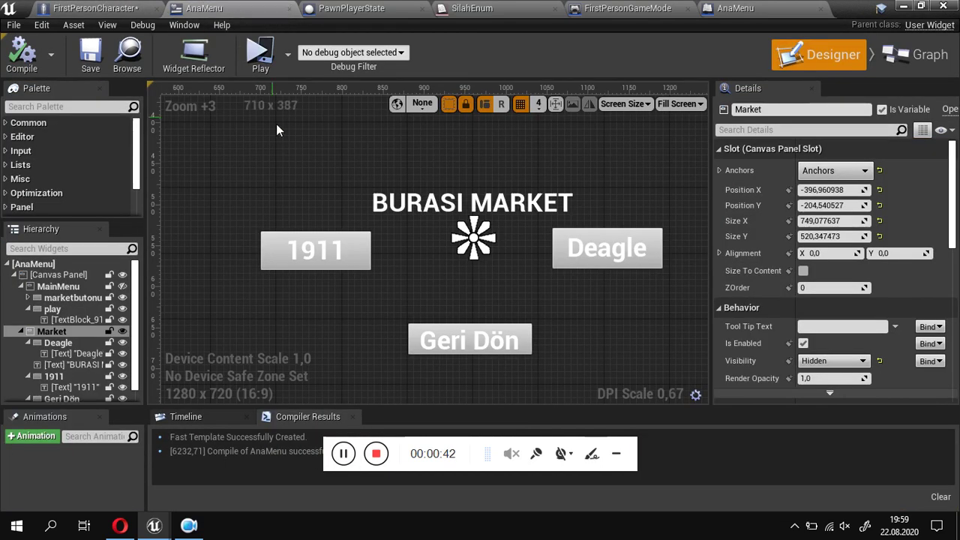
# Step: From the 1911 button, inspect its On Clicked event and the Cast To FirstPersonCharacter and PawnPlayerState nodes
pyautogui.scroll(1, 397, 263)
pyautogui.click(358, 246)
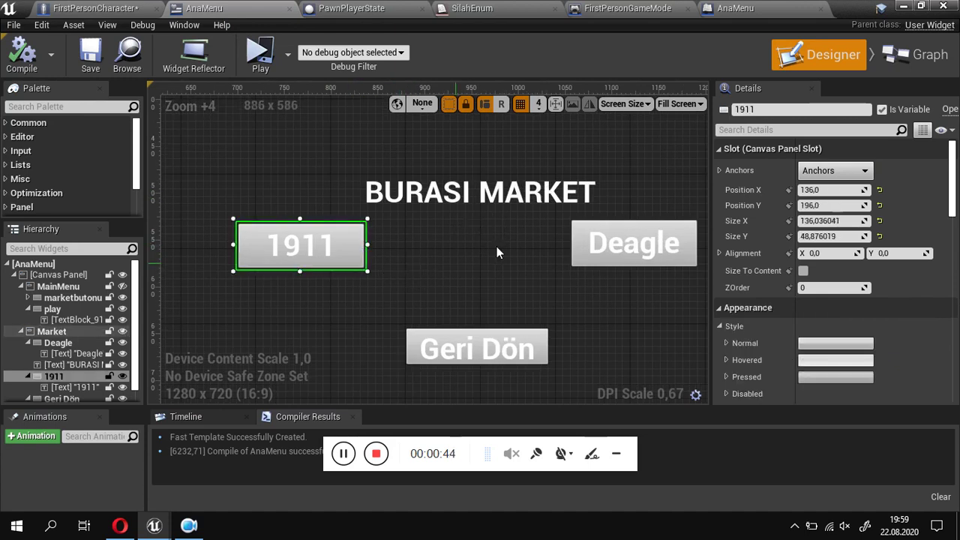
pyautogui.click(949, 66)
pyautogui.click(441, 241)
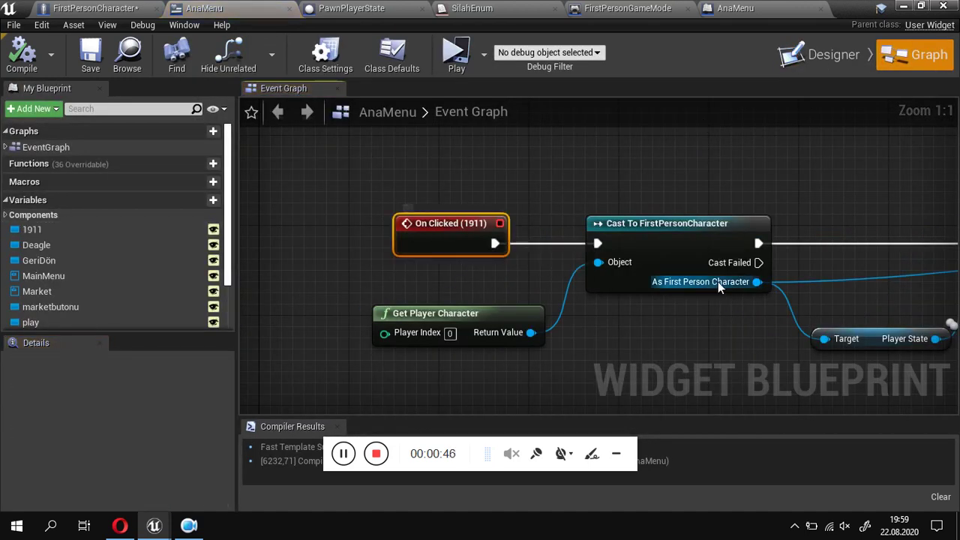
pyautogui.click(676, 252)
pyautogui.moveTo(510, 300); pyautogui.dragTo(474, 333, button='right')
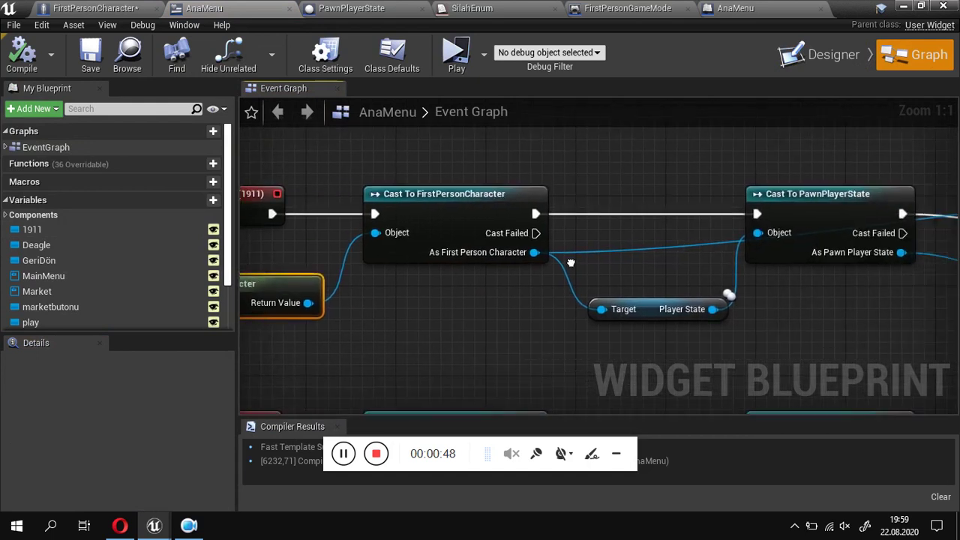
pyautogui.click(474, 333)
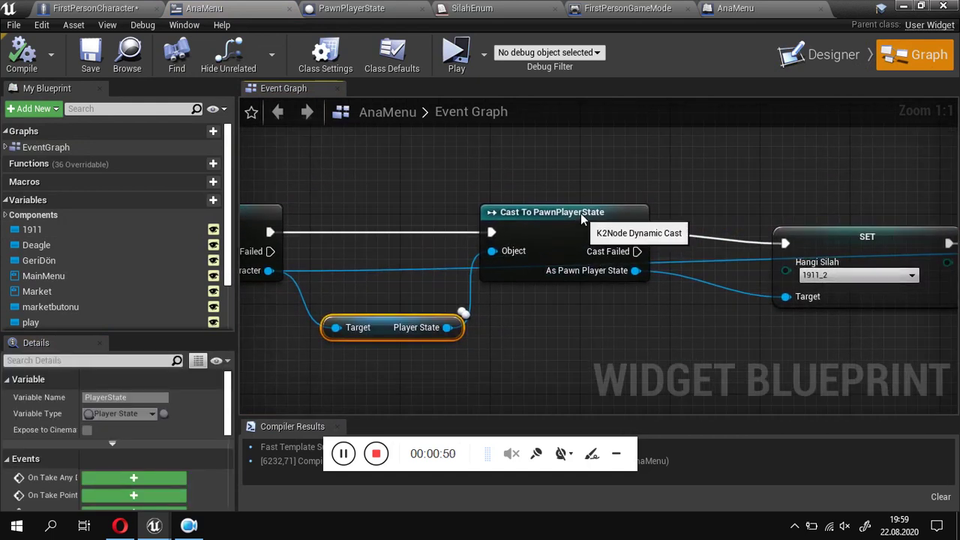
pyautogui.moveTo(582, 216); pyautogui.dragTo(584, 181)
pyautogui.moveTo(420, 240); pyautogui.dragTo(574, 245, button='right')
pyautogui.click(381, 232)
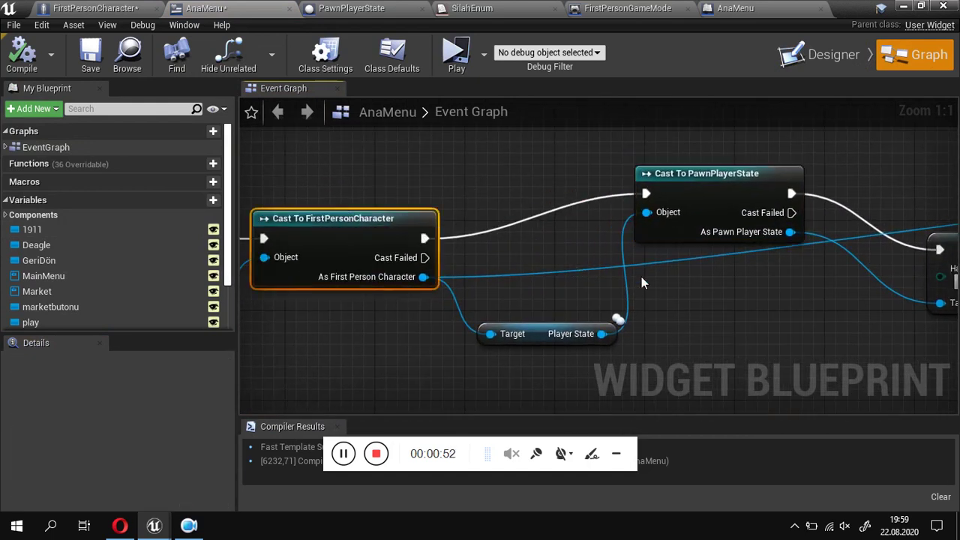
# Step: Inspect the 1911 chain's SET Hangi Silah node and 1911Aktif call
pyautogui.moveTo(641, 277); pyautogui.dragTo(435, 292, button='right')
pyautogui.moveTo(811, 258); pyautogui.dragTo(687, 260, button='right')
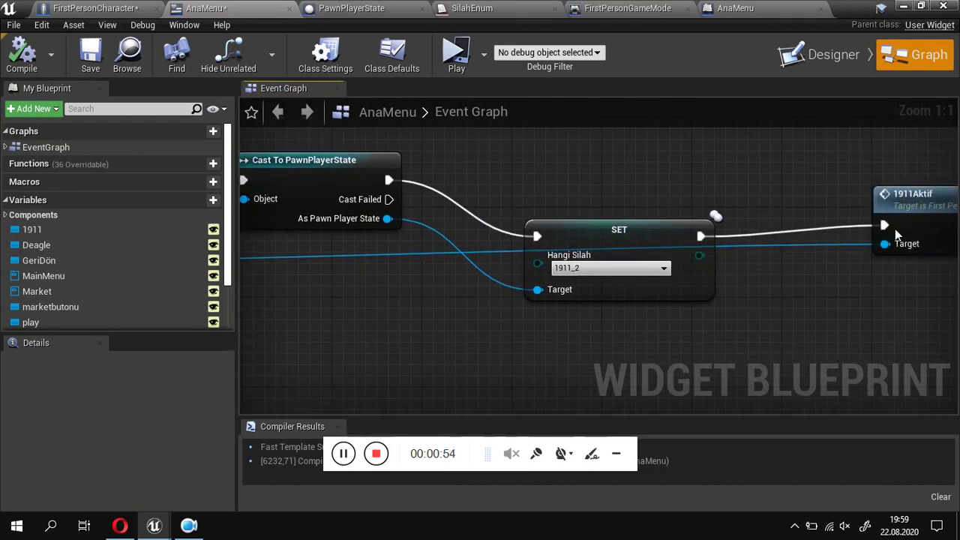
pyautogui.moveTo(895, 229); pyautogui.dragTo(765, 244, button='right')
pyautogui.click(851, 250)
pyautogui.click(532, 314)
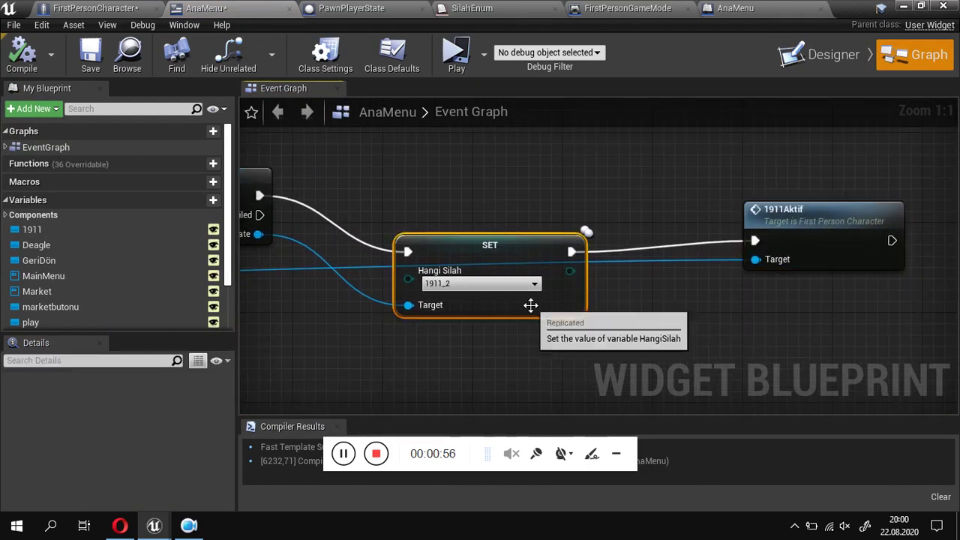
pyautogui.scroll(-1, 531, 306)
pyautogui.scroll(-1, 498, 316)
# Step: Review the On Clicked (Deagle) chain and the play click's ServerTravel and Remove from Parent nodes
pyautogui.moveTo(496, 316); pyautogui.dragTo(792, 241, button='right')
pyautogui.scroll(-1, 530, 309)
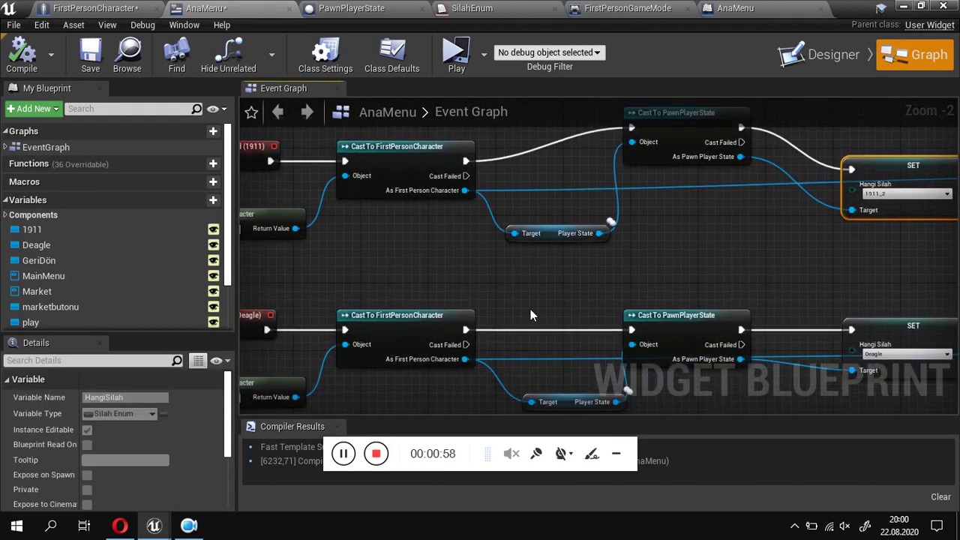
pyautogui.moveTo(531, 309)
pyautogui.mouseDown(button='right')
pyautogui.moveTo(664, 235)
pyautogui.moveTo(247, 293)
pyautogui.moveTo(605, 110)
pyautogui.mouseUp(button='right')
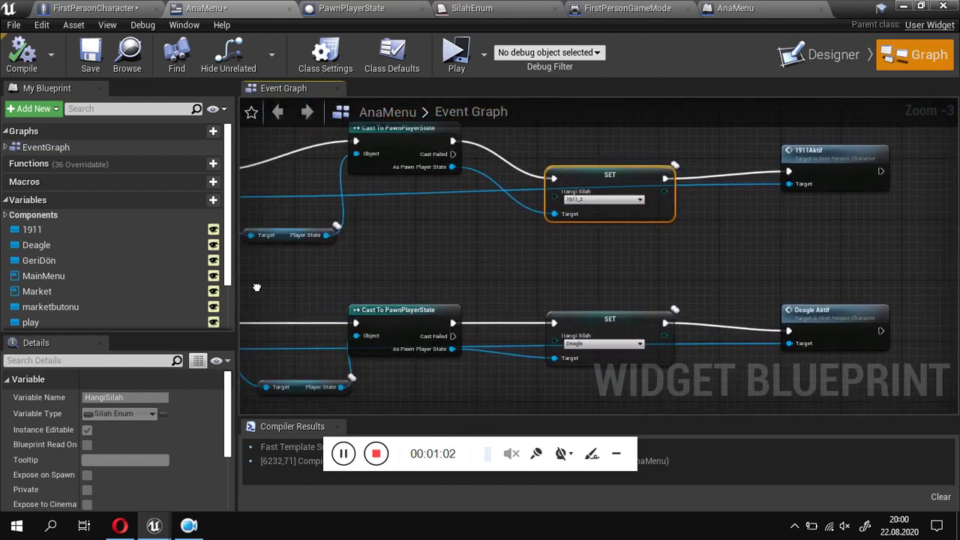
pyautogui.scroll(1, 478, 193)
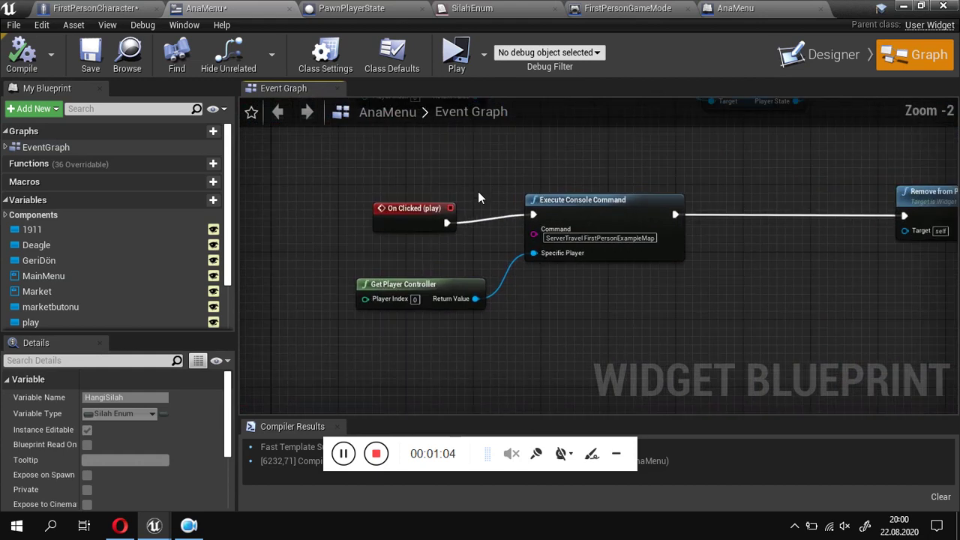
pyautogui.scroll(2, 400, 238)
pyautogui.click(401, 236)
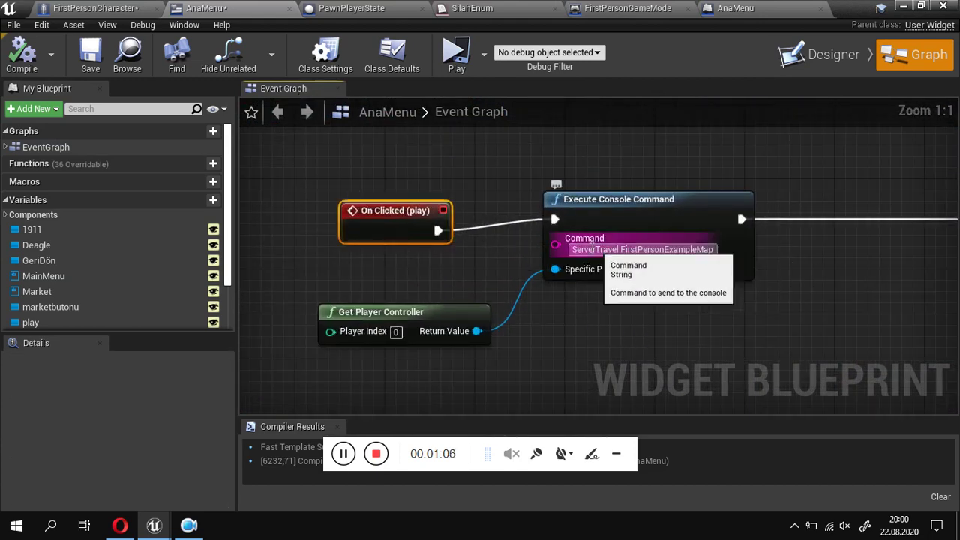
pyautogui.moveTo(890, 276); pyautogui.dragTo(470, 255, button='right')
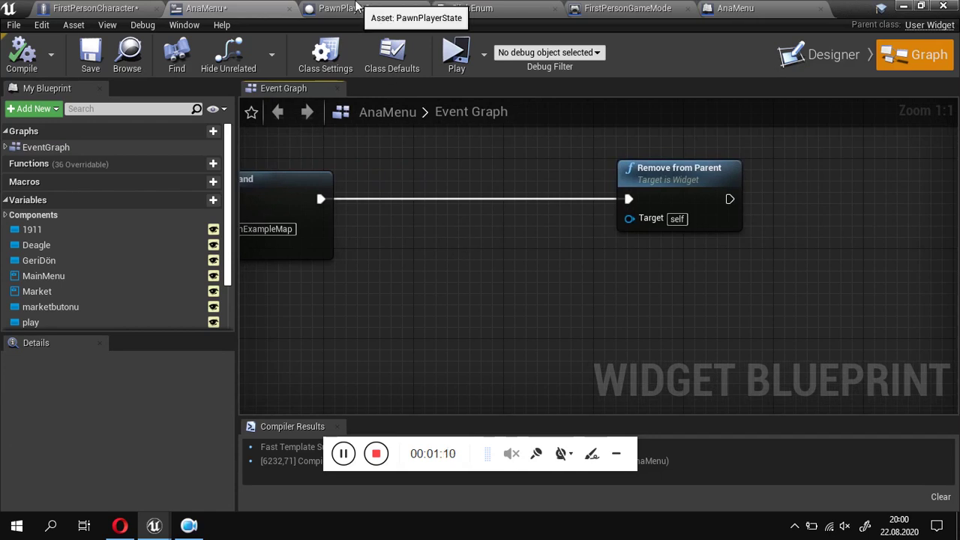
# Step: In PawnPlayerState's graph, inspect the Event CopyProperties and Parent CopyProperties nodes
pyautogui.click(355, 8)
pyautogui.moveTo(453, 292); pyautogui.dragTo(413, 337, button='right')
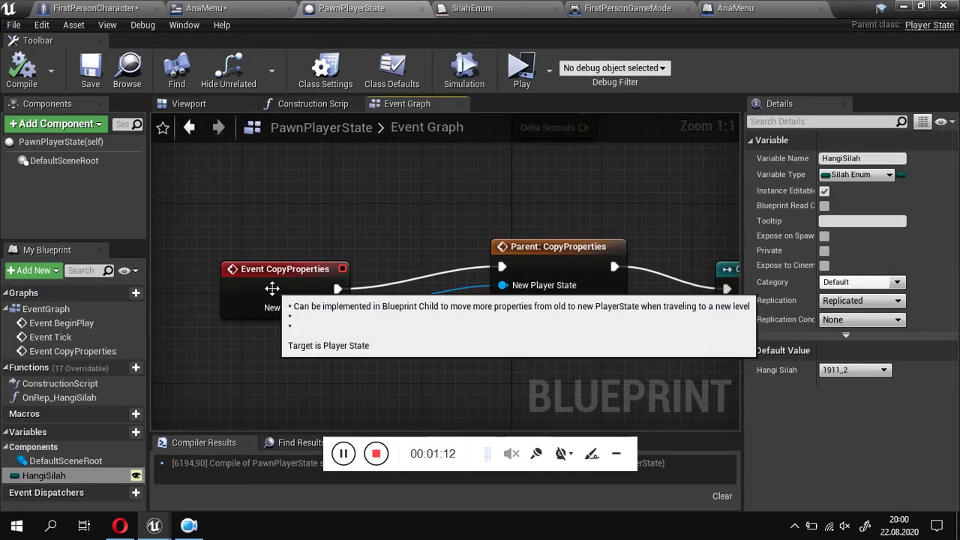
pyautogui.moveTo(272, 285); pyautogui.dragTo(267, 254, button='right')
pyautogui.click(266, 255)
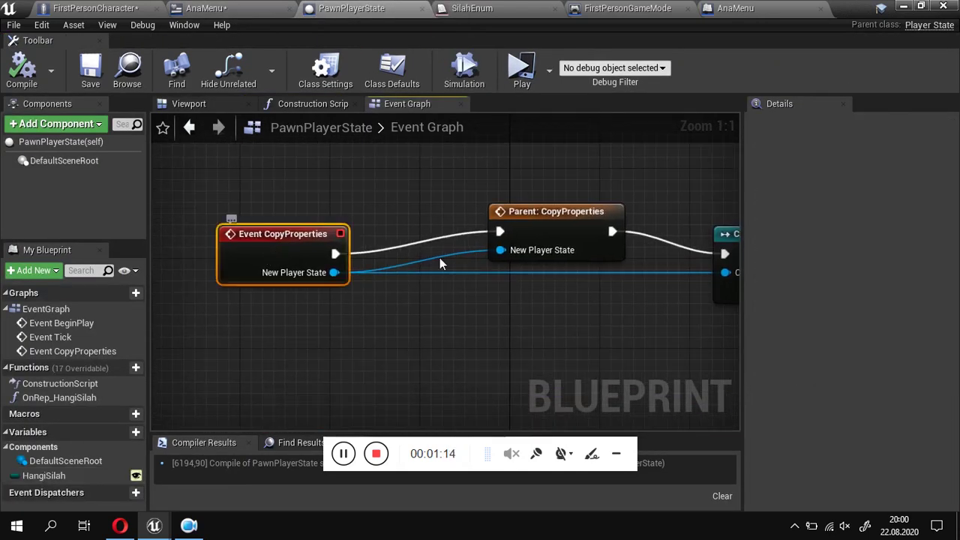
pyautogui.click(595, 246)
# Step: Inspect the Cast To PawnPlayerState, Hangi Silah variable and SET Hangi Silah nodes, then view SilahEnum
pyautogui.moveTo(595, 246); pyautogui.dragTo(246, 235, button='right')
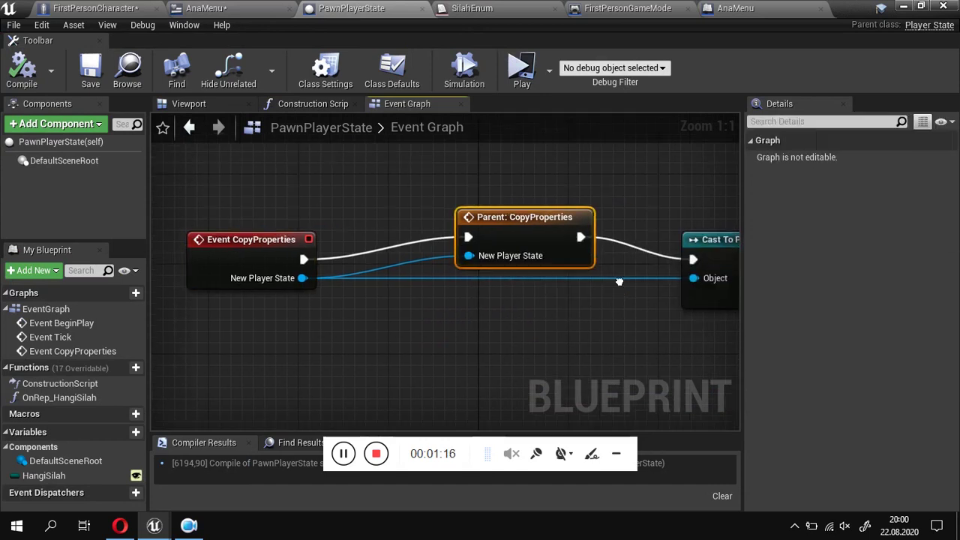
pyautogui.click(444, 243)
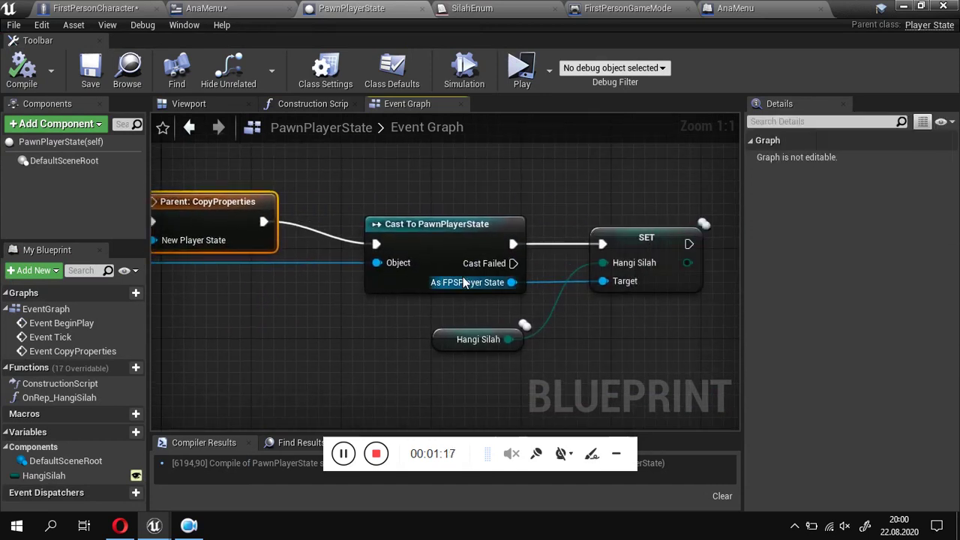
pyautogui.click(456, 342)
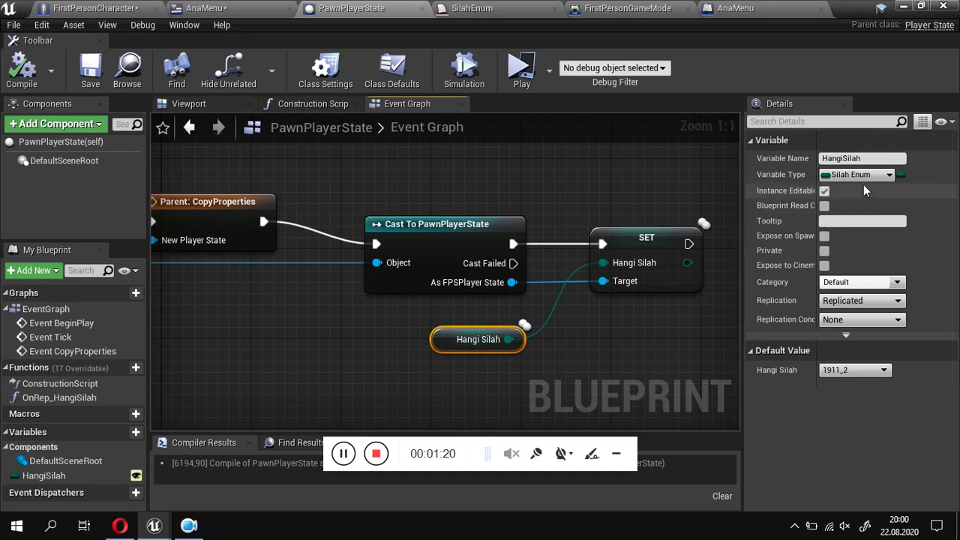
pyautogui.click(654, 288)
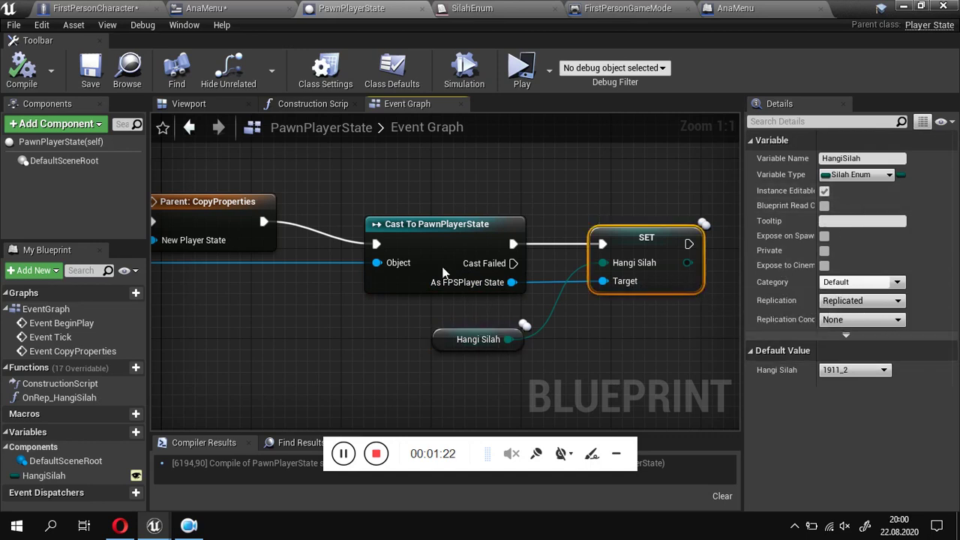
pyautogui.click(501, 13)
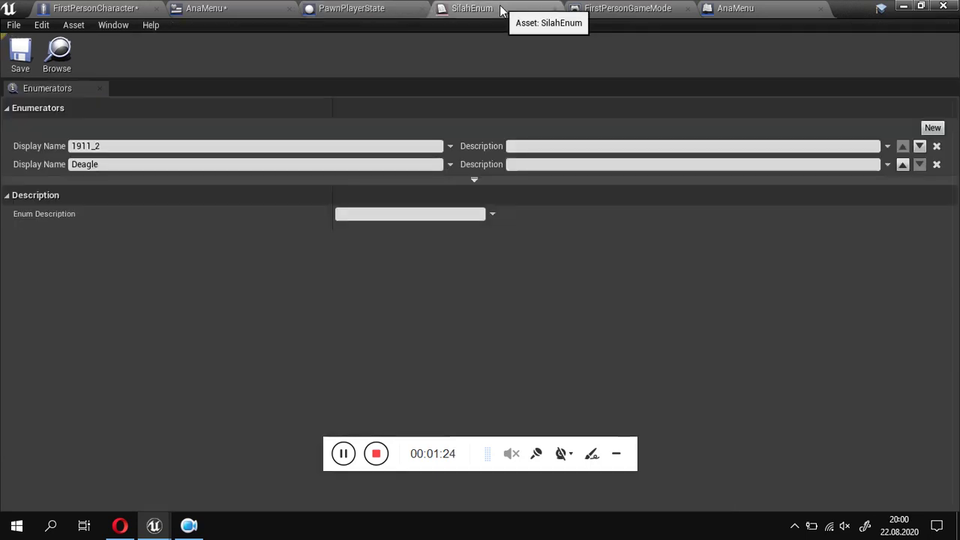
# Step: Check the SilahEnum names 1911_2 and Deagle against the 1911_2 component in FirstPersonCharacter
pyautogui.click(148, 145)
pyautogui.click(123, 216)
pyautogui.click(100, 162)
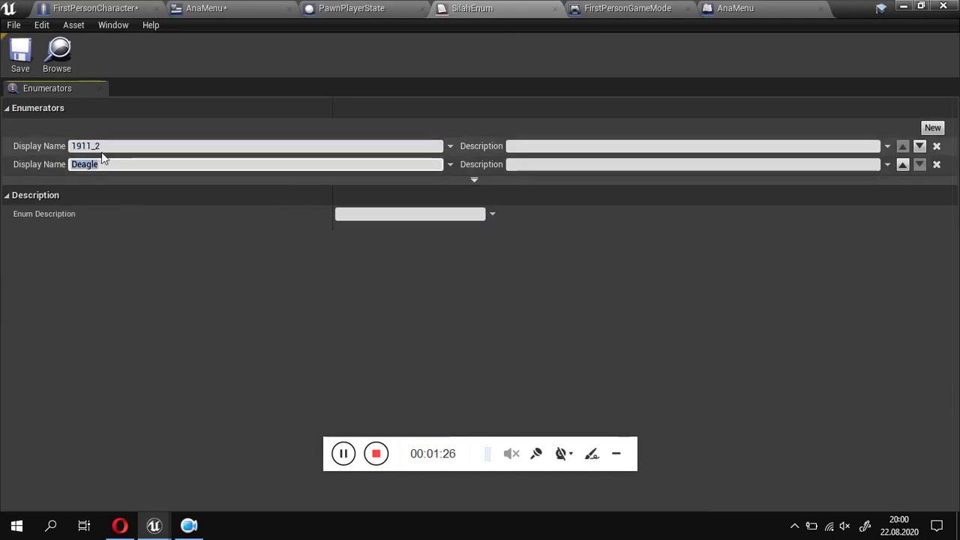
pyautogui.click(99, 147)
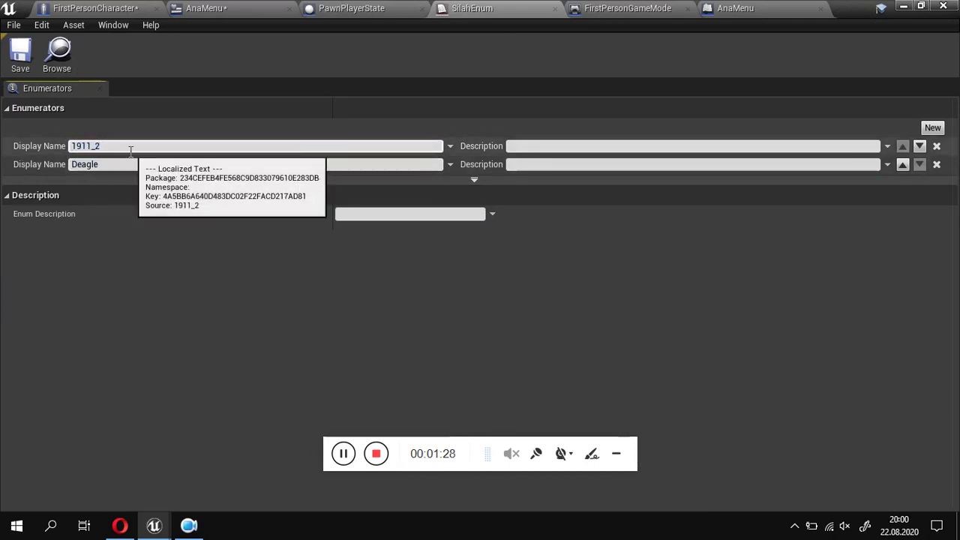
pyautogui.click(113, 9)
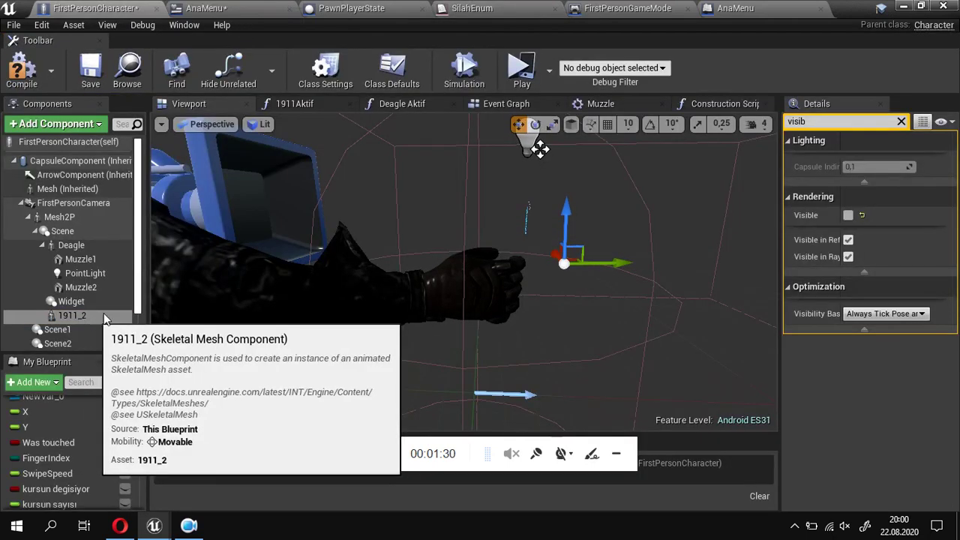
pyautogui.click(104, 315)
pyautogui.click(464, 8)
# Step: Keep PawnPlayerState as the game mode's Player State Class, compile, and view AnaMenu's BeginPlay logic
pyautogui.click(640, 7)
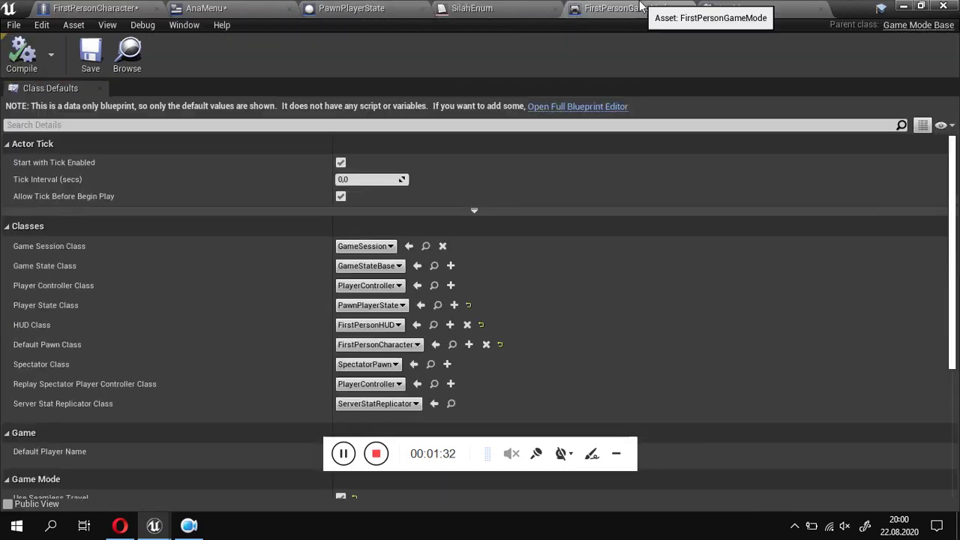
pyautogui.scroll(-1, 415, 231)
pyautogui.scroll(-1, 415, 231)
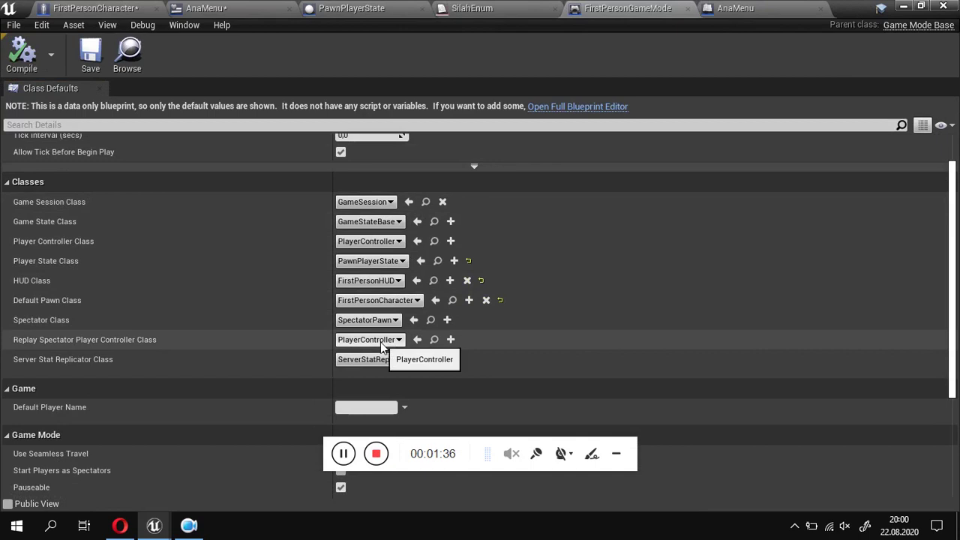
pyautogui.click(380, 263)
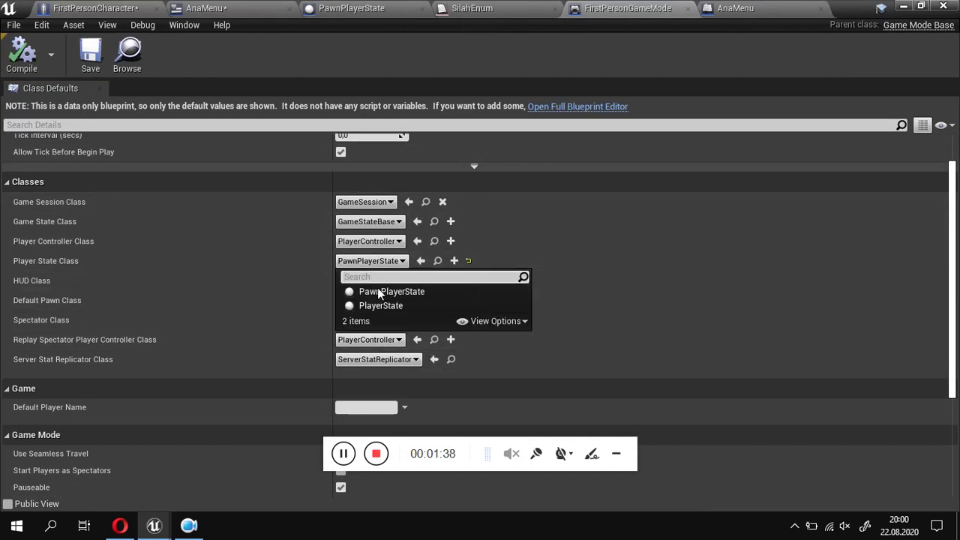
pyautogui.click(388, 293)
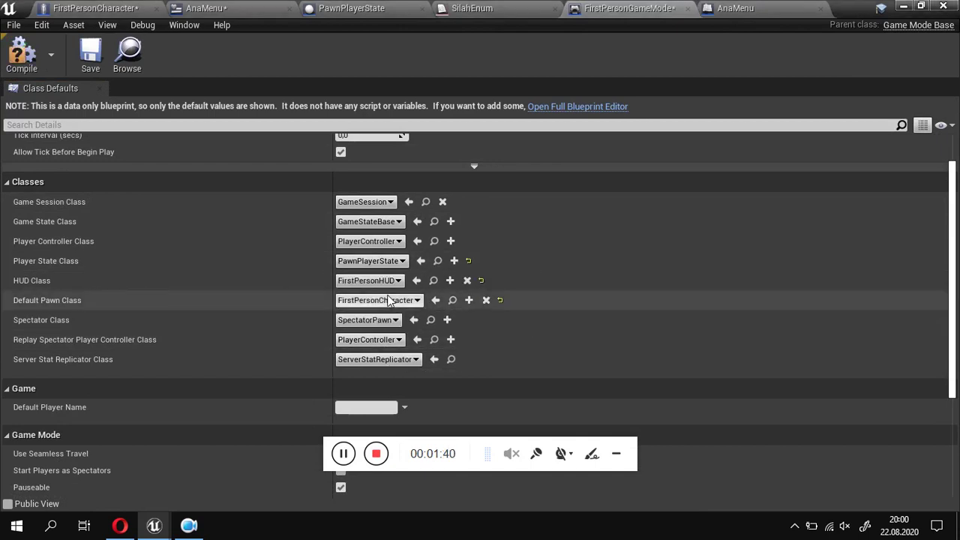
pyautogui.click(22, 54)
pyautogui.click(732, 7)
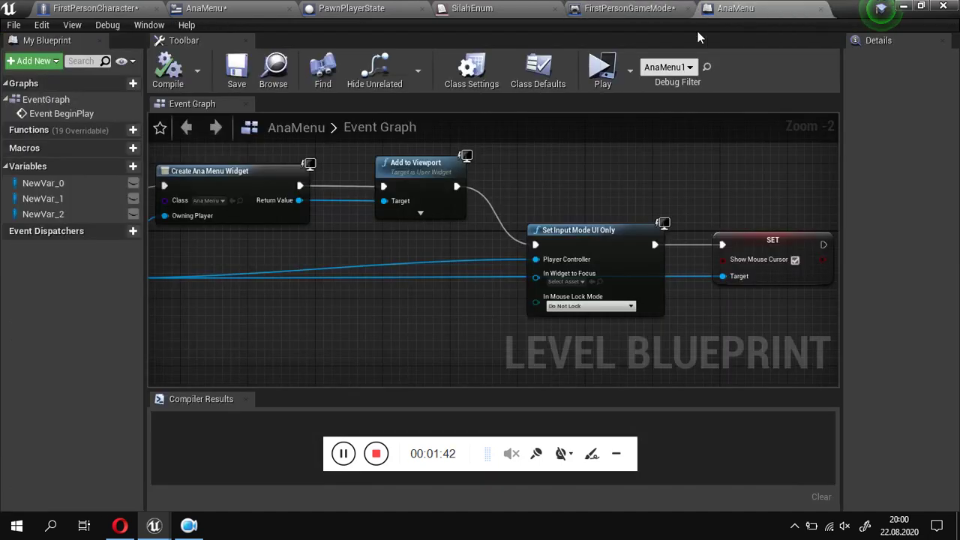
pyautogui.moveTo(475, 198); pyautogui.dragTo(614, 105, button='right')
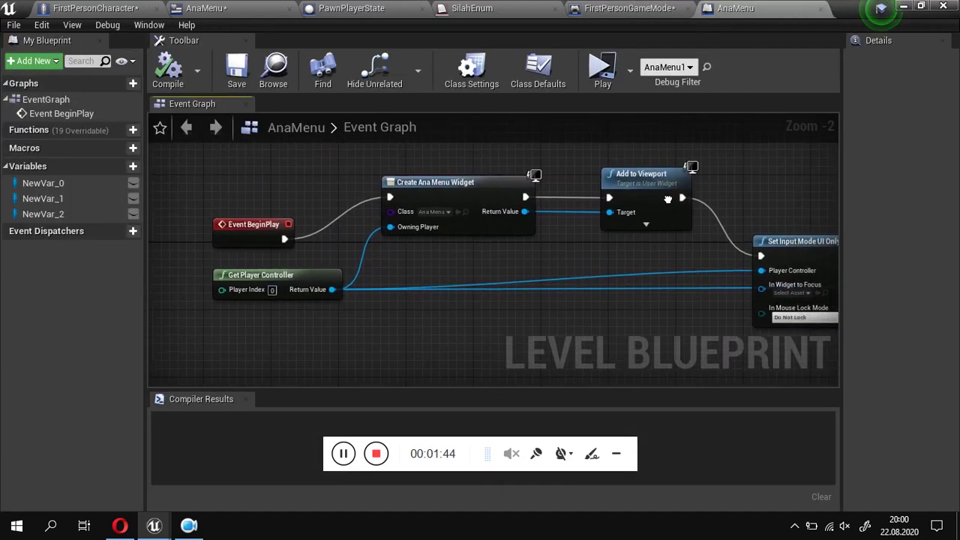
# Step: Minimize the level blueprint, select the AnaMenu map, and widen the outliner and details panels
pyautogui.moveTo(663, 175); pyautogui.dragTo(325, 167, button='right')
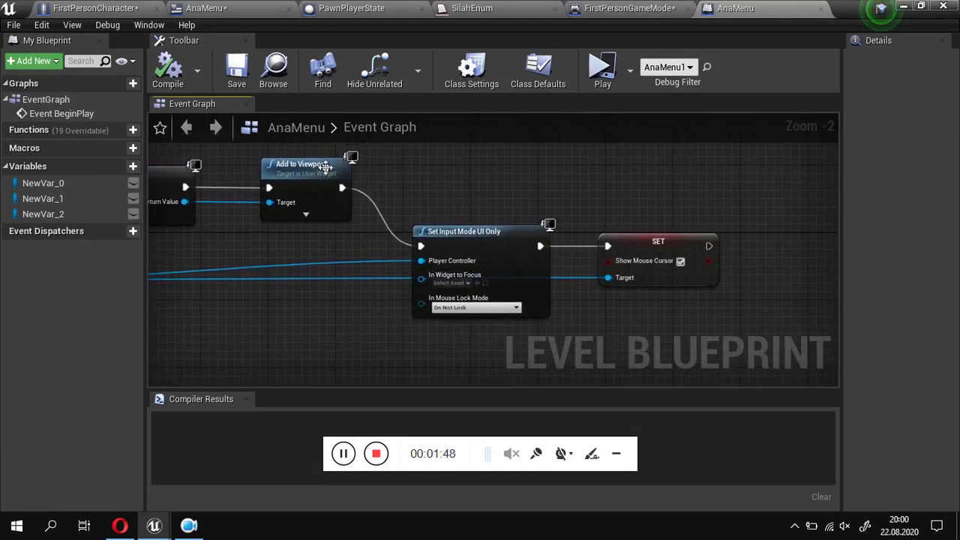
pyautogui.click(903, 6)
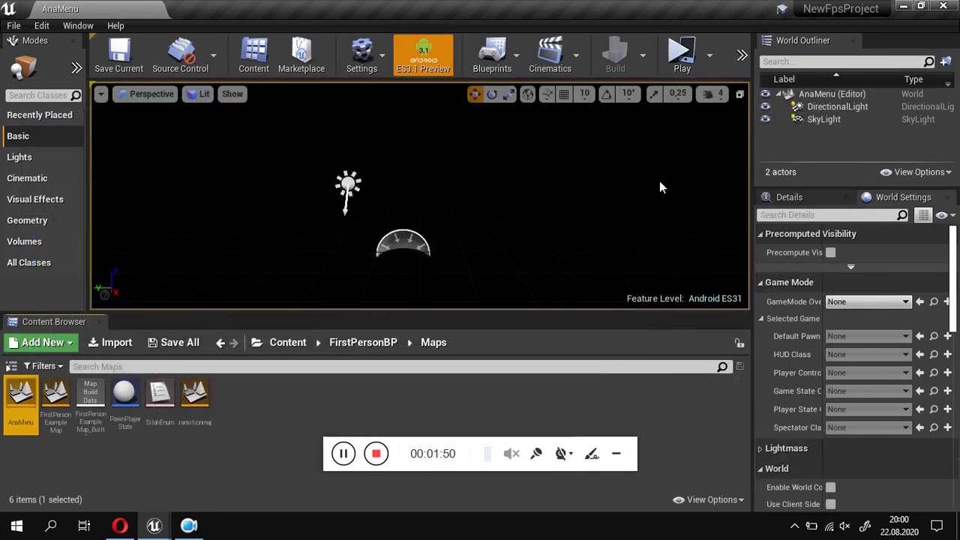
pyautogui.click(22, 394)
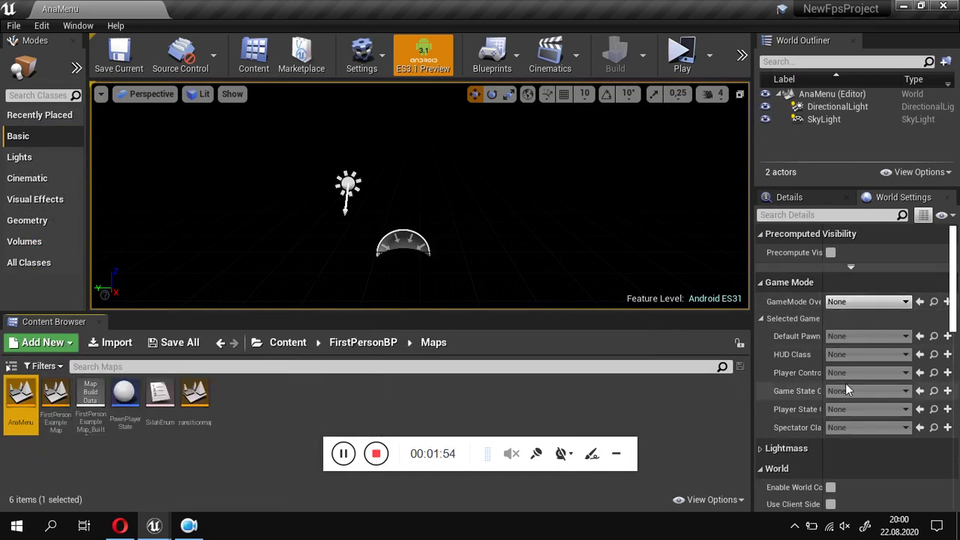
pyautogui.moveTo(751, 368); pyautogui.dragTo(724, 366)
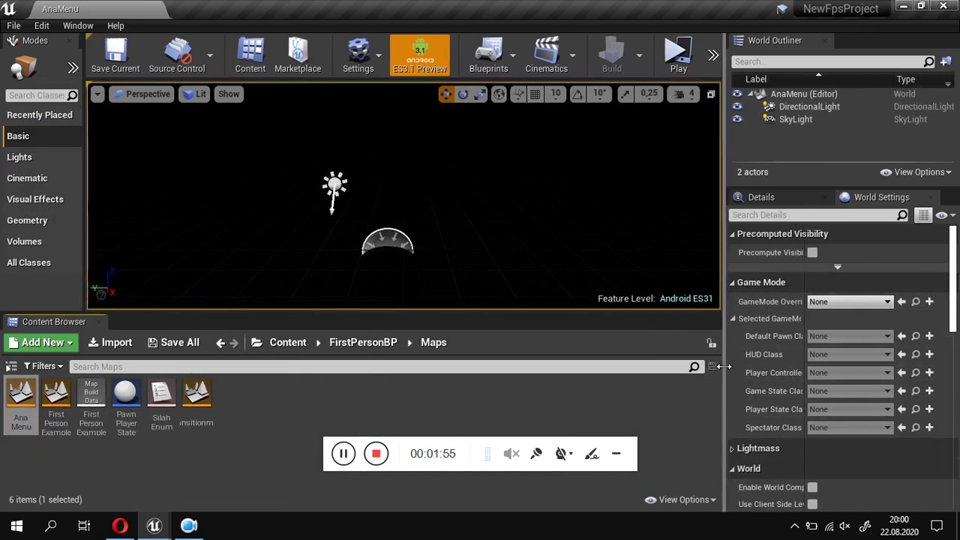
pyautogui.click(41, 26)
# Step: In Project Settings Maps & Modes, keep PawnPlayerState as Player State Class and filter by 'tra'
pyautogui.click(94, 223)
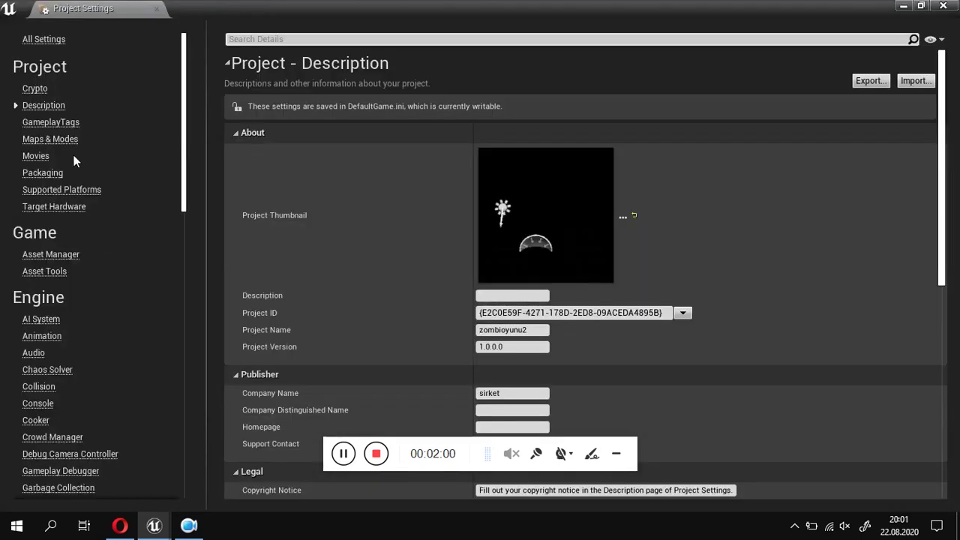
pyautogui.click(46, 142)
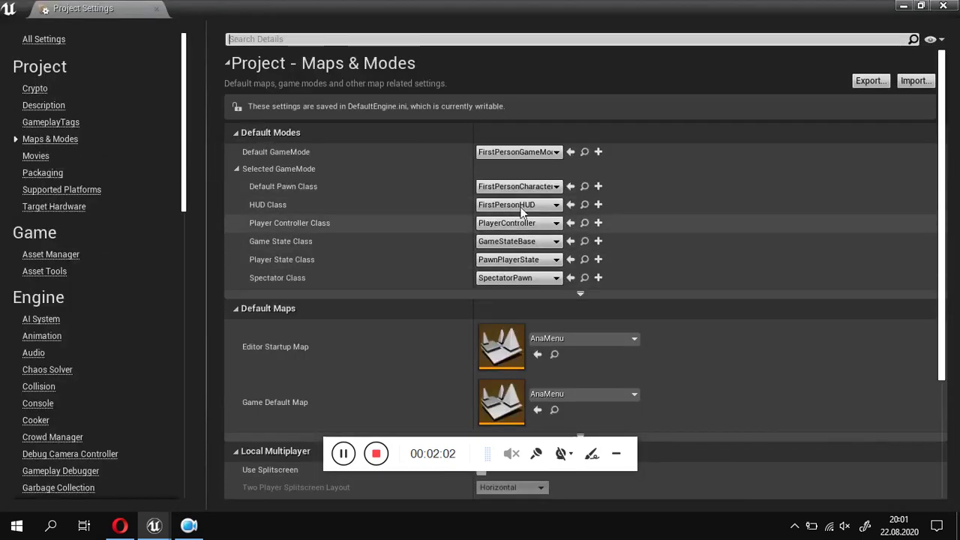
pyautogui.click(516, 259)
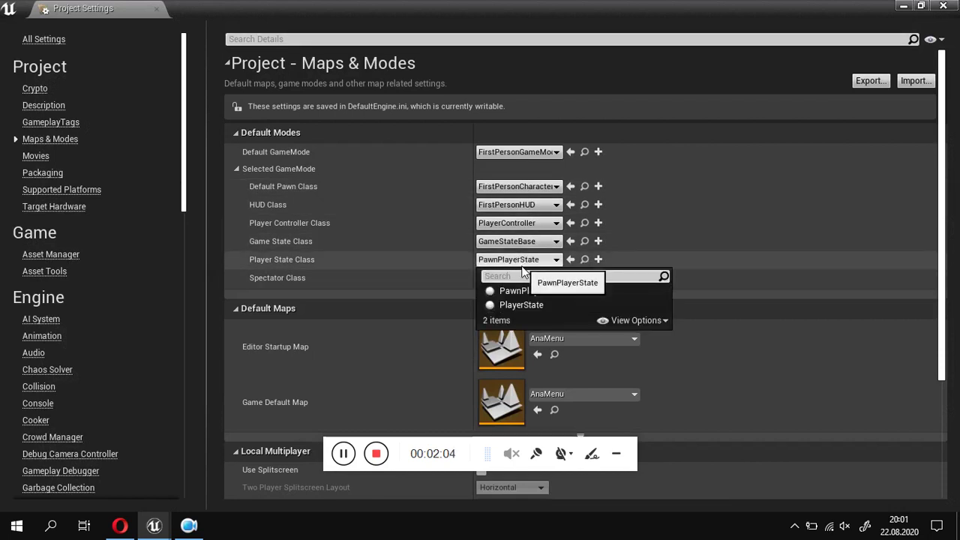
pyautogui.click(515, 292)
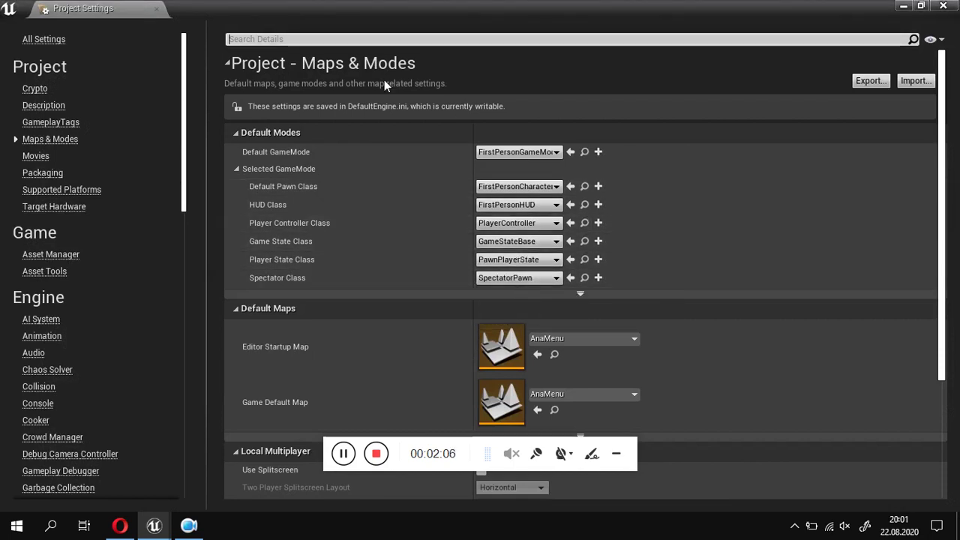
pyautogui.click(420, 39)
pyautogui.write('tra')
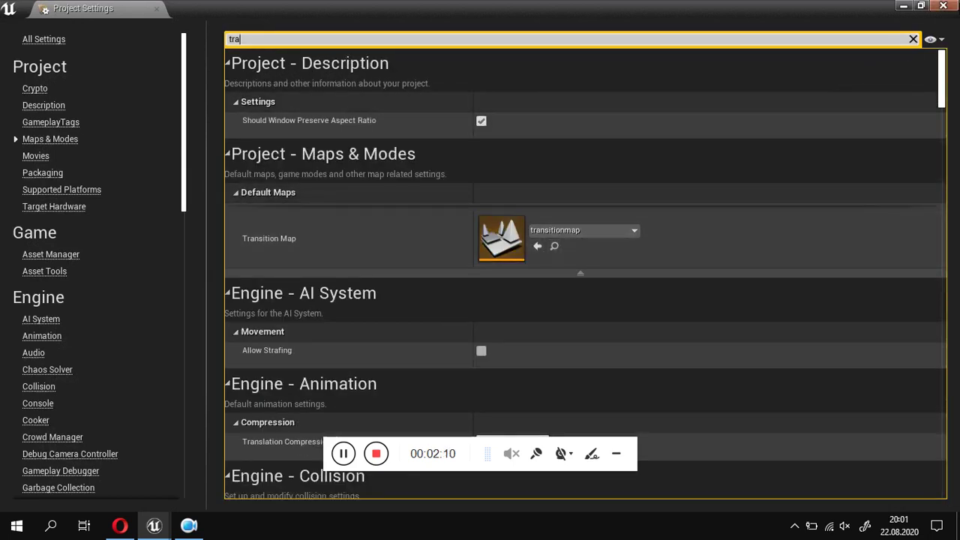
pyautogui.click(943, 6)
# Step: Open FirstPersonExampleMap after saving assets, and confirm PawnPlayerState as its World Settings player state
pyautogui.doubleClick(64, 405)
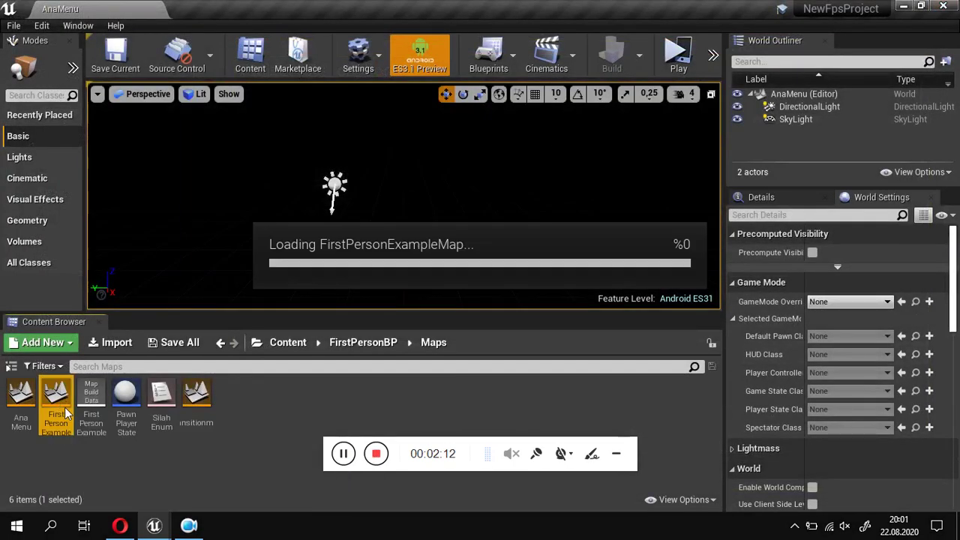
pyautogui.click(525, 392)
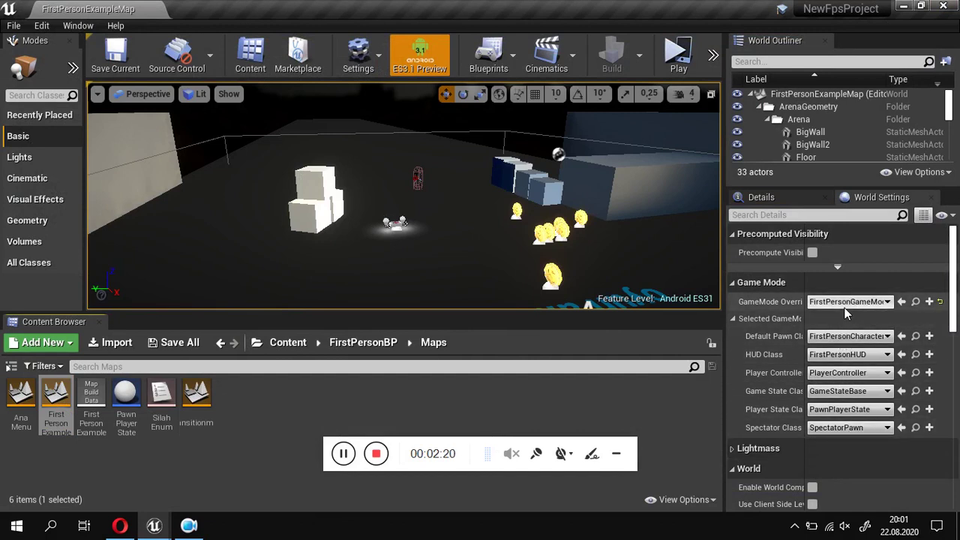
pyautogui.click(845, 410)
pyautogui.click(825, 435)
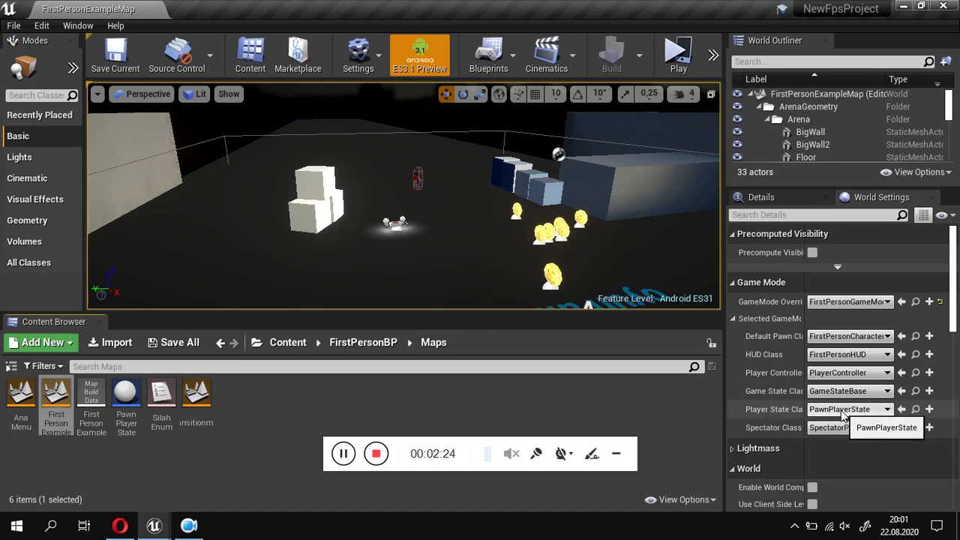
pyautogui.click(78, 26)
# Step: Recheck AnaMenu in Project Settings' Maps & Modes, then close it and widen the level viewport
pyautogui.click(46, 24)
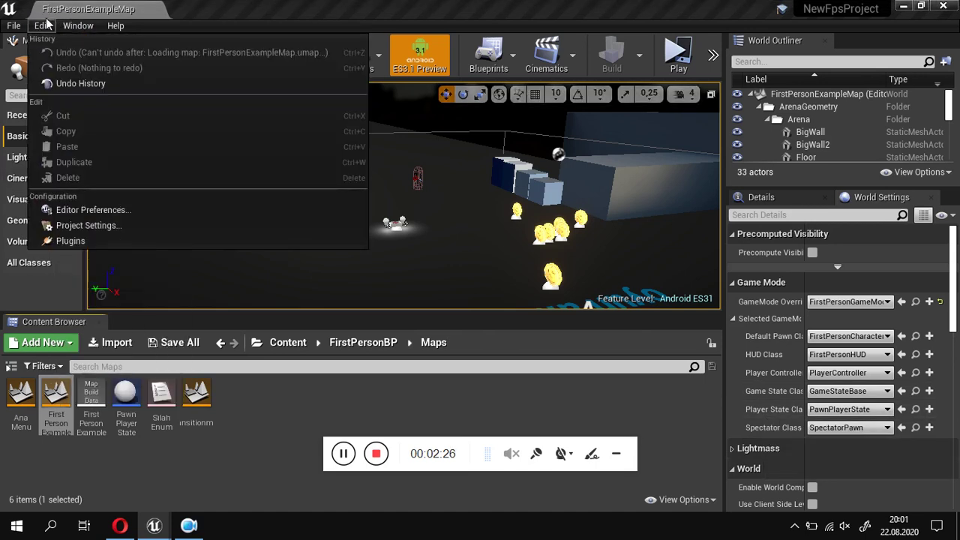
pyautogui.click(57, 224)
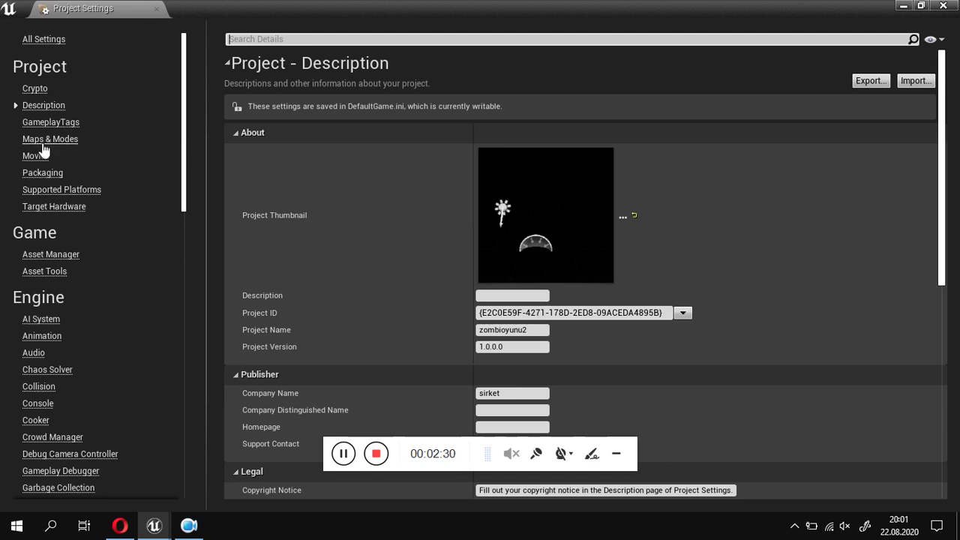
pyautogui.click(44, 142)
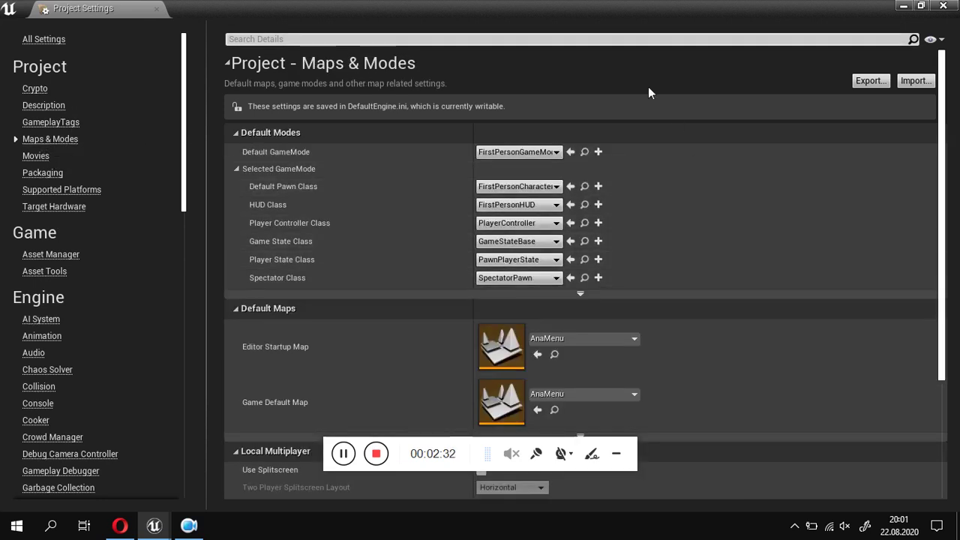
pyautogui.click(946, 6)
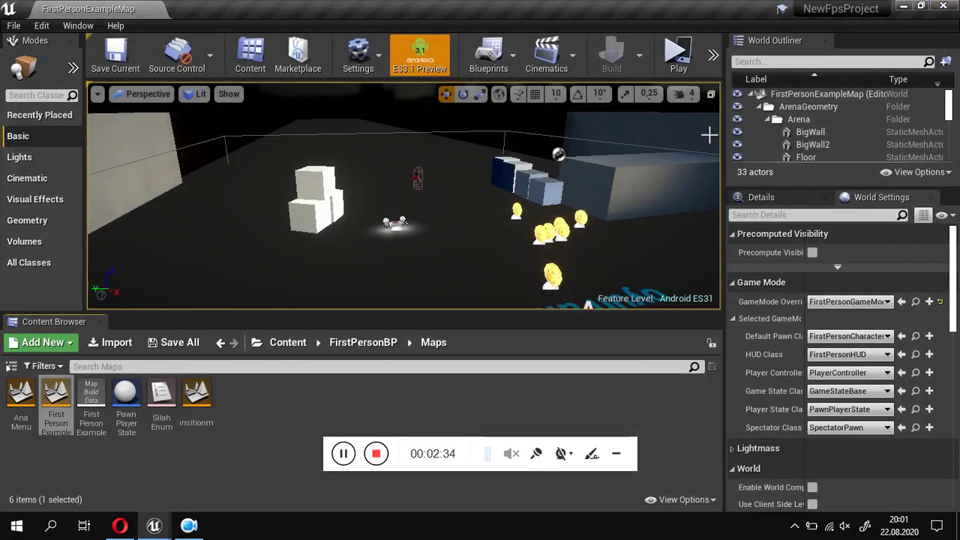
pyautogui.moveTo(722, 140); pyautogui.dragTo(765, 145)
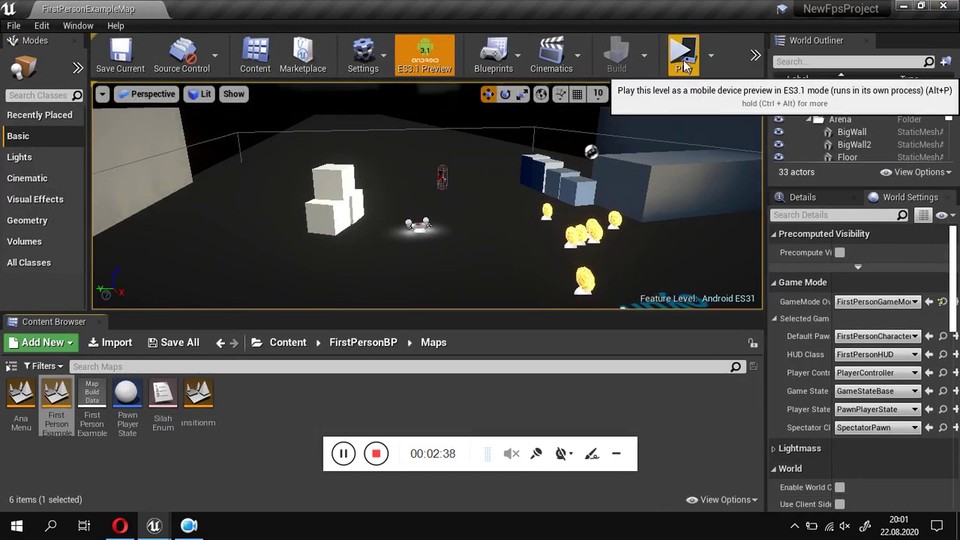
# Step: Open the Ana Menu map from the Content Browser and run it as a Standalone Game
pyautogui.doubleClick(23, 390)
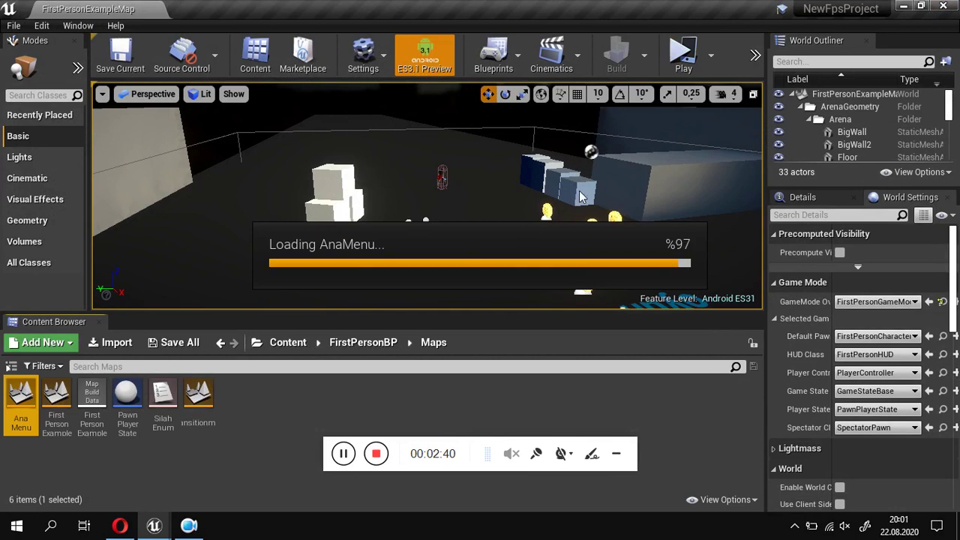
pyautogui.click(711, 60)
pyautogui.click(764, 157)
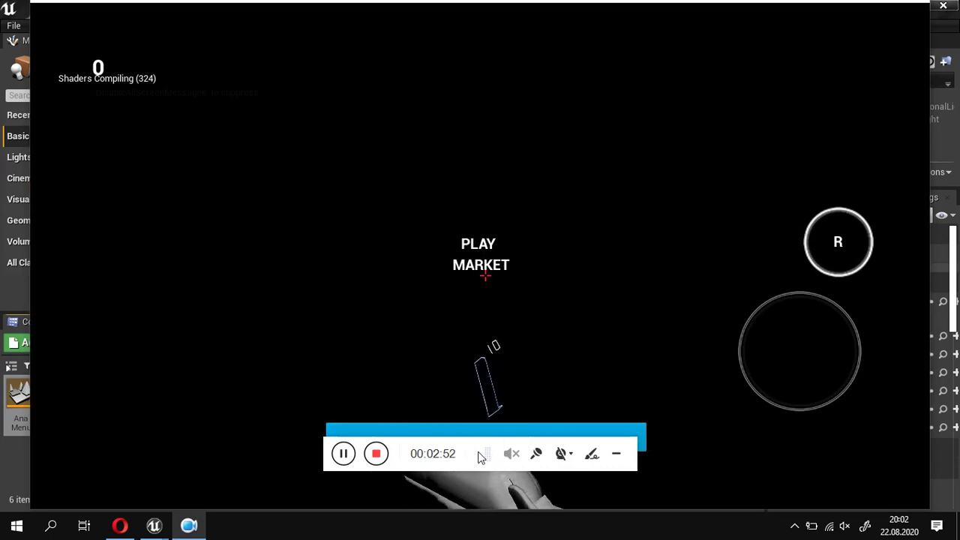
# Step: Fire several test shots in the running game
pyautogui.moveTo(486, 456); pyautogui.dragTo(663, 520)
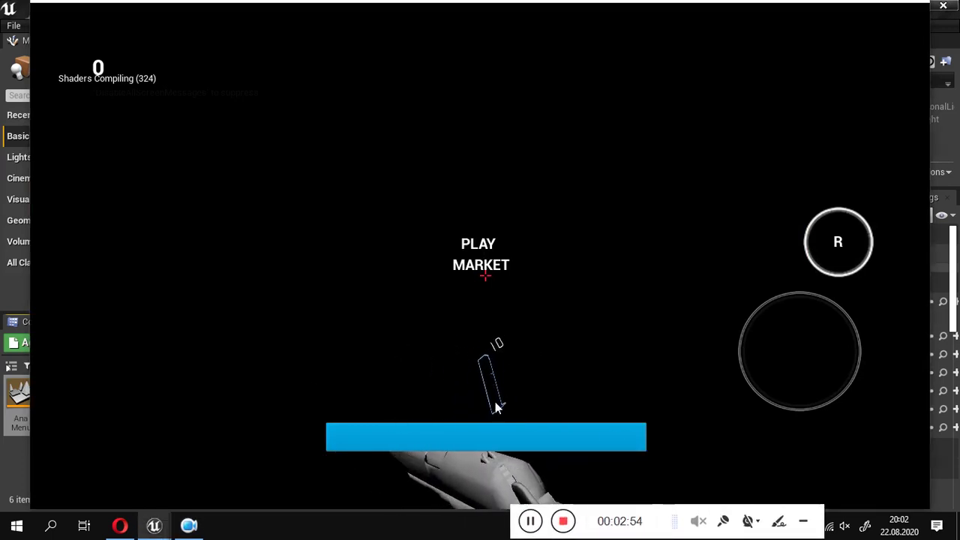
pyautogui.click(828, 354)
pyautogui.click(828, 355)
pyautogui.click(745, 335)
pyautogui.click(745, 334)
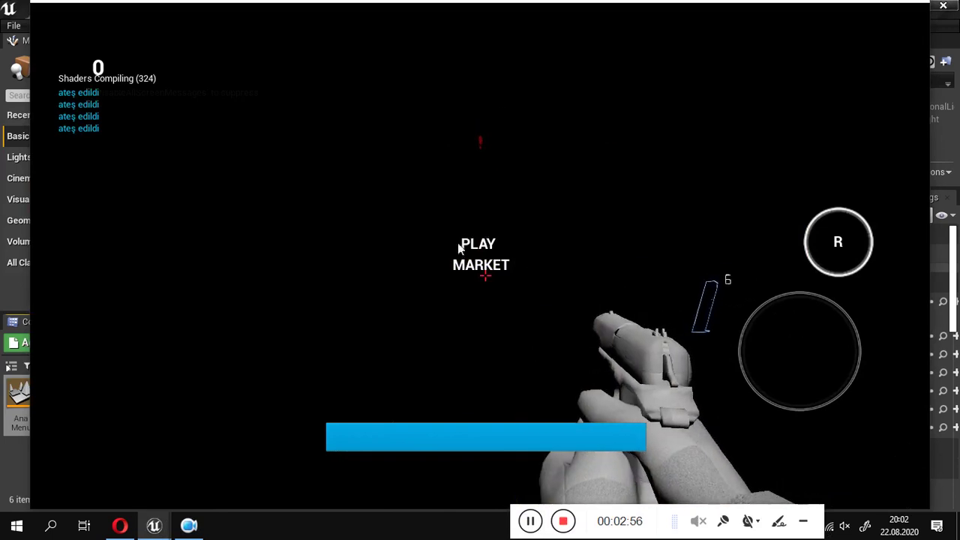
# Step: In the MARKET, toggle between the 1911 and Deagle, then go back and press PLAY
pyautogui.click(486, 262)
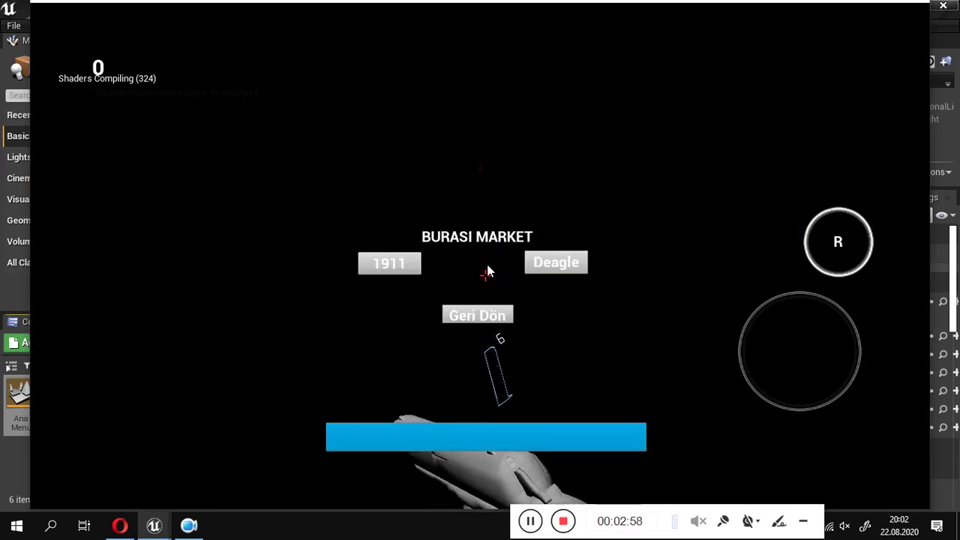
pyautogui.click(398, 264)
pyautogui.click(551, 268)
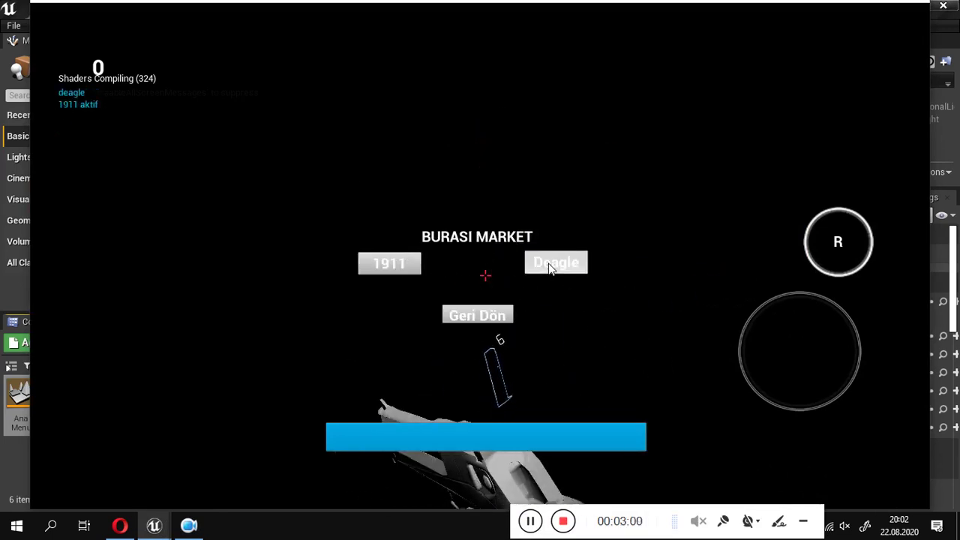
pyautogui.click(398, 262)
pyautogui.click(552, 264)
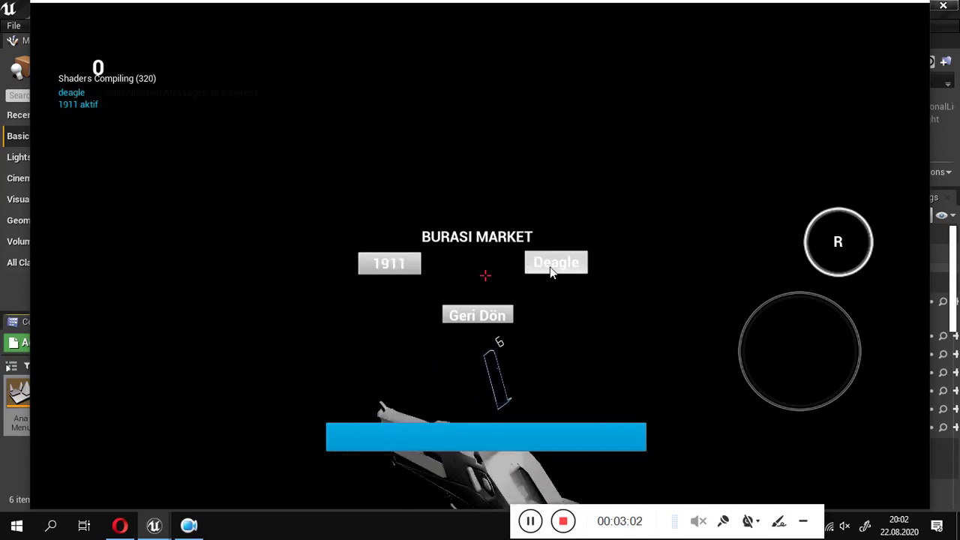
pyautogui.click(486, 317)
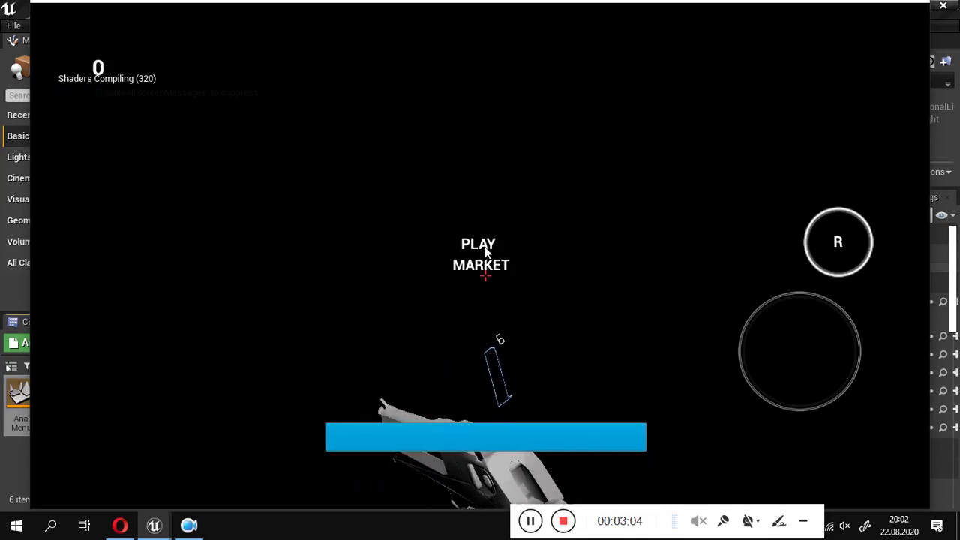
pyautogui.click(484, 252)
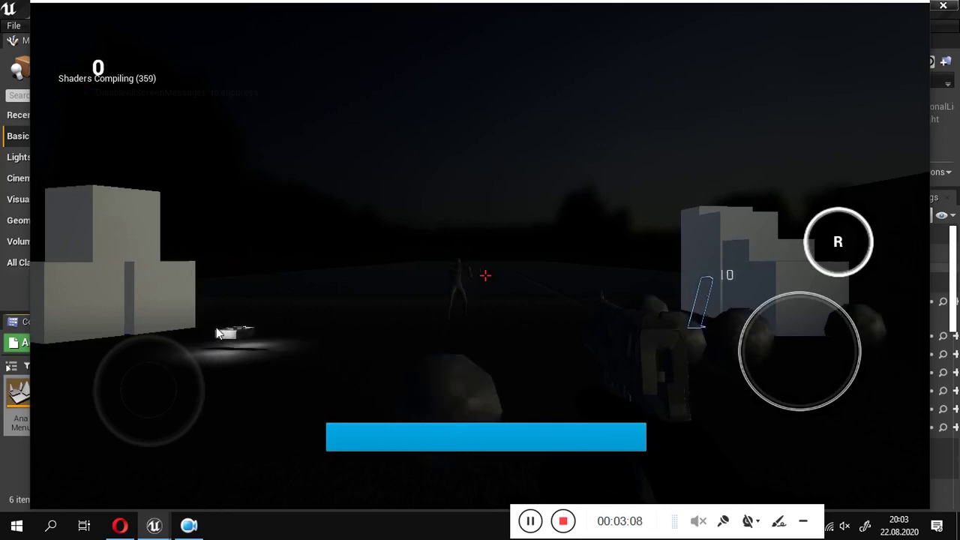
# Step: Move through the arena, shoot the enemy, reload with R, then leave the game
pyautogui.moveTo(216, 327); pyautogui.dragTo(123, 351)
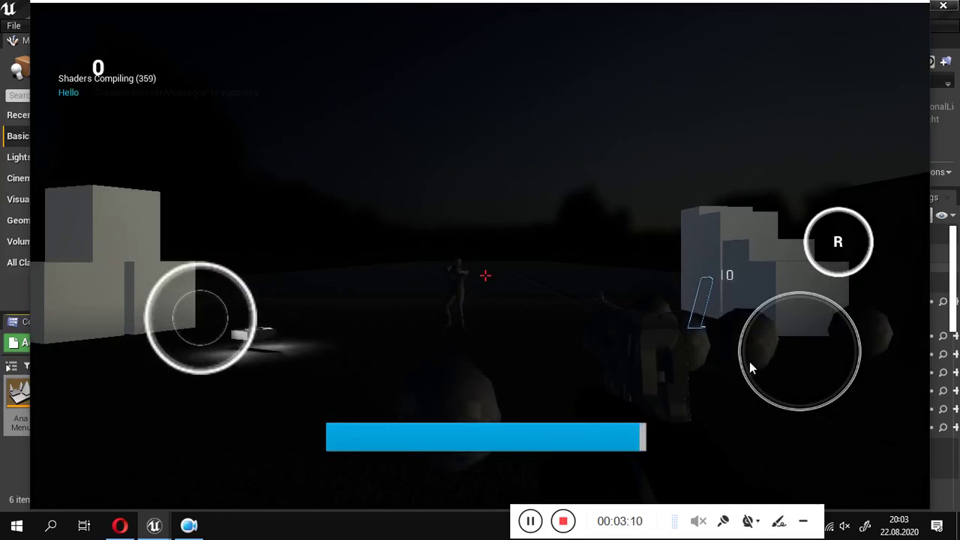
pyautogui.moveTo(750, 362); pyautogui.dragTo(802, 339)
pyautogui.click(506, 293)
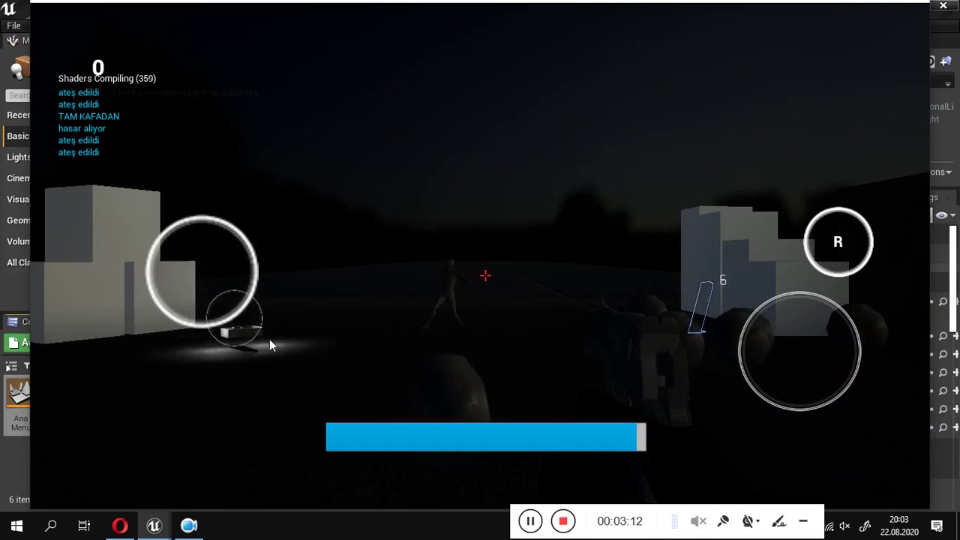
pyautogui.moveTo(269, 339); pyautogui.dragTo(56, 435)
pyautogui.moveTo(274, 373)
pyautogui.mouseDown()
pyautogui.moveTo(311, 366)
pyautogui.moveTo(263, 371)
pyautogui.mouseUp()
pyautogui.press('r')
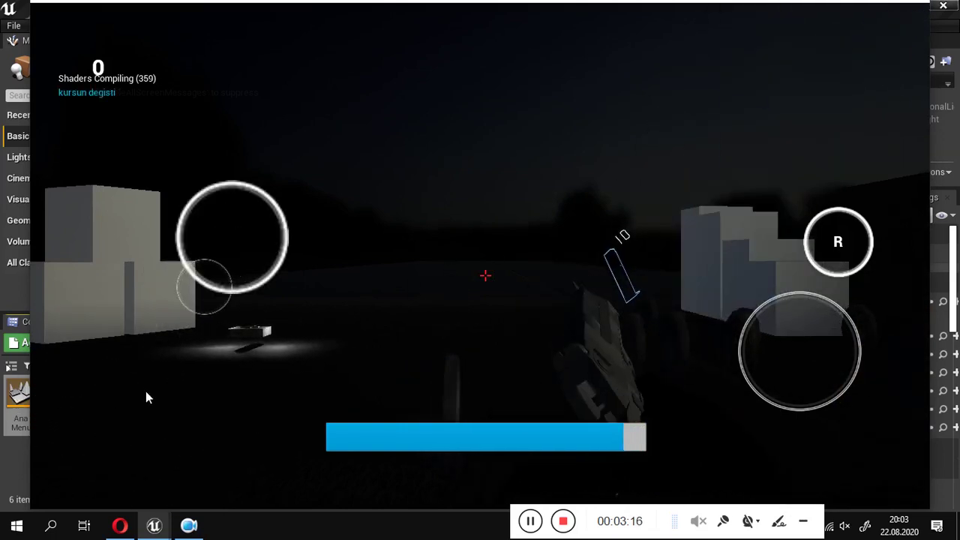
pyautogui.moveTo(177, 412); pyautogui.dragTo(264, 311)
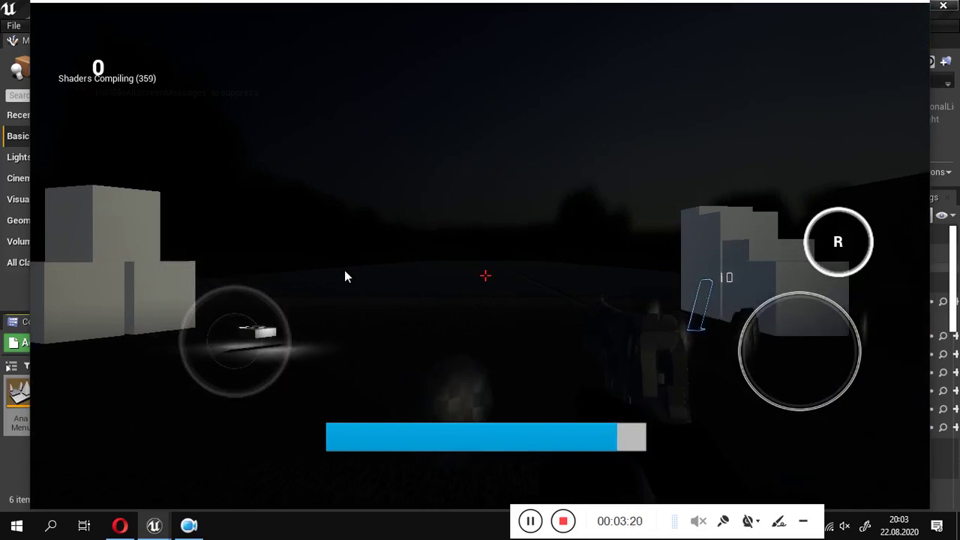
pyautogui.hotkey('alt', 'Tab')
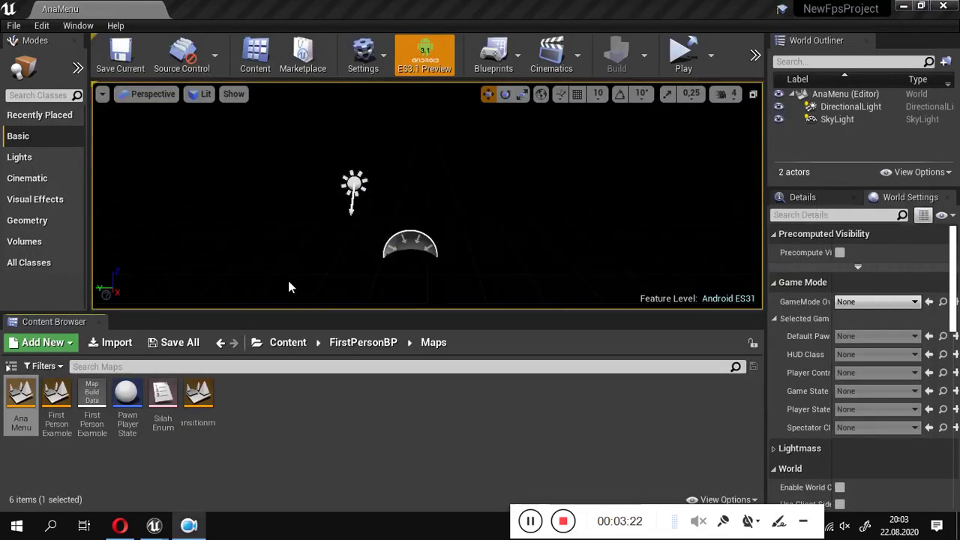
# Step: Load FirstPersonExampleMap from the Content Browser and start a play session
pyautogui.doubleClick(58, 415)
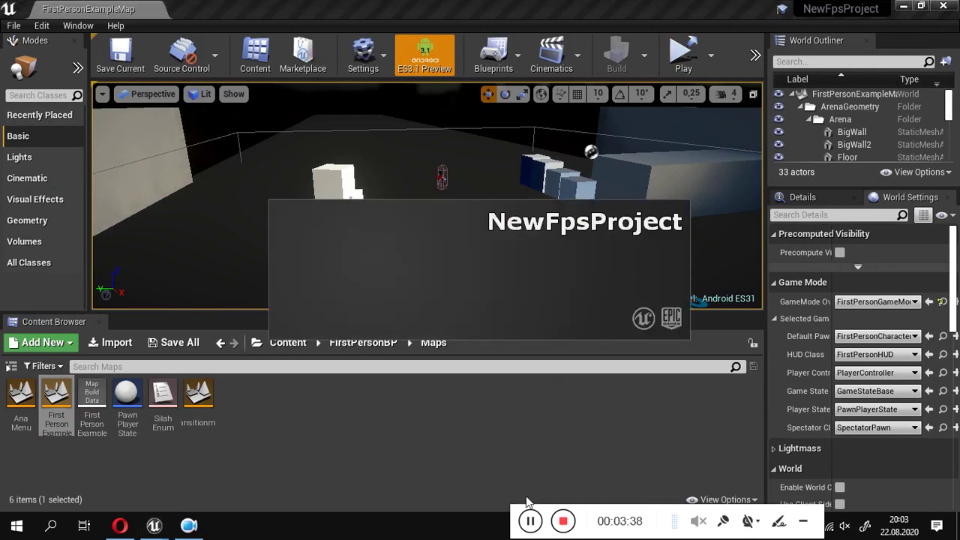
pyautogui.moveTo(534, 529); pyautogui.dragTo(347, 529)
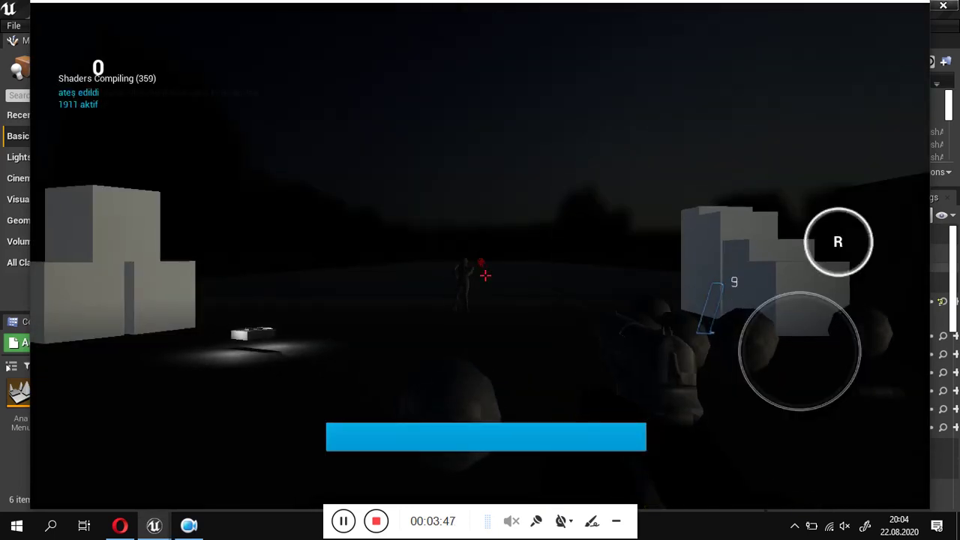
# Step: Fire six 1911 shots at the enemy, then reload with R
pyautogui.click(485, 275)
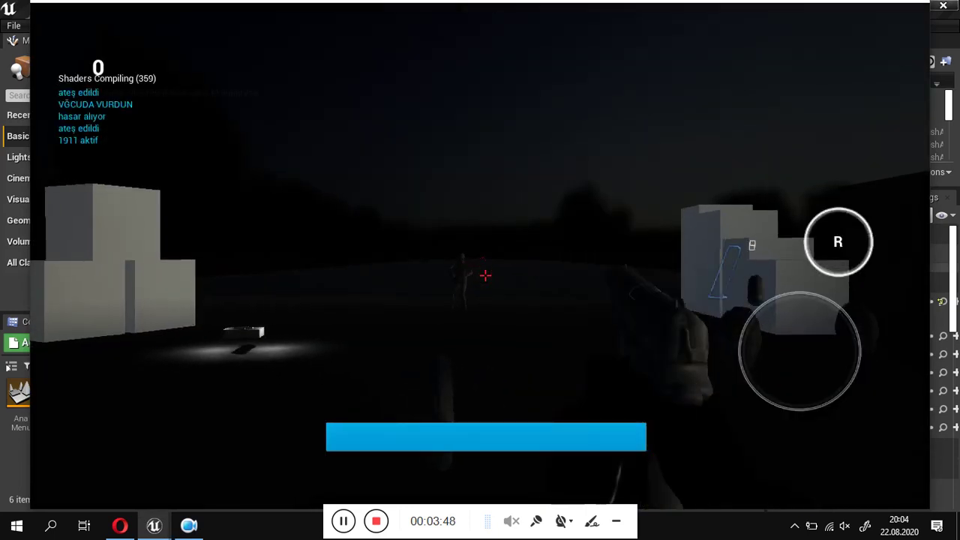
pyautogui.click(485, 275)
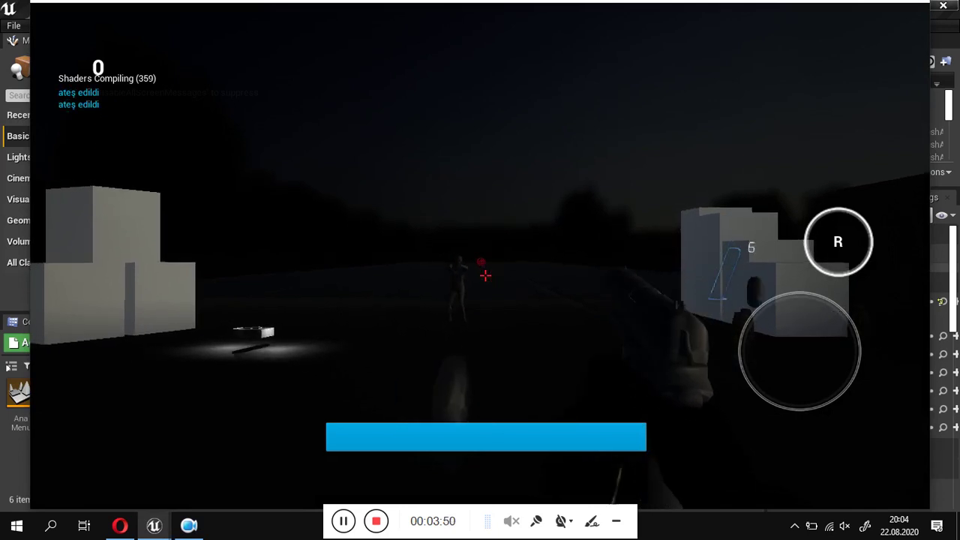
pyautogui.click(485, 276)
pyautogui.click(485, 275)
pyautogui.click(486, 275)
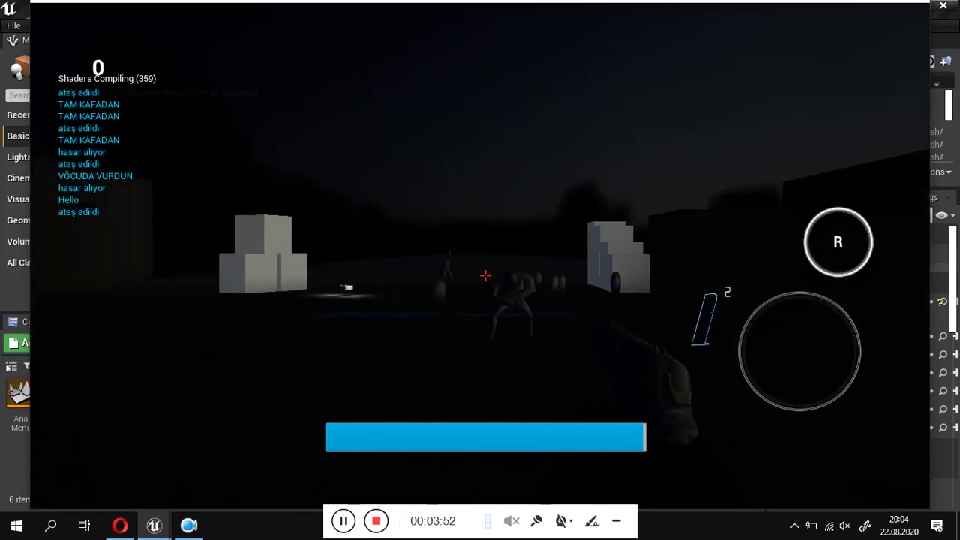
pyautogui.click(485, 276)
pyautogui.click(485, 275)
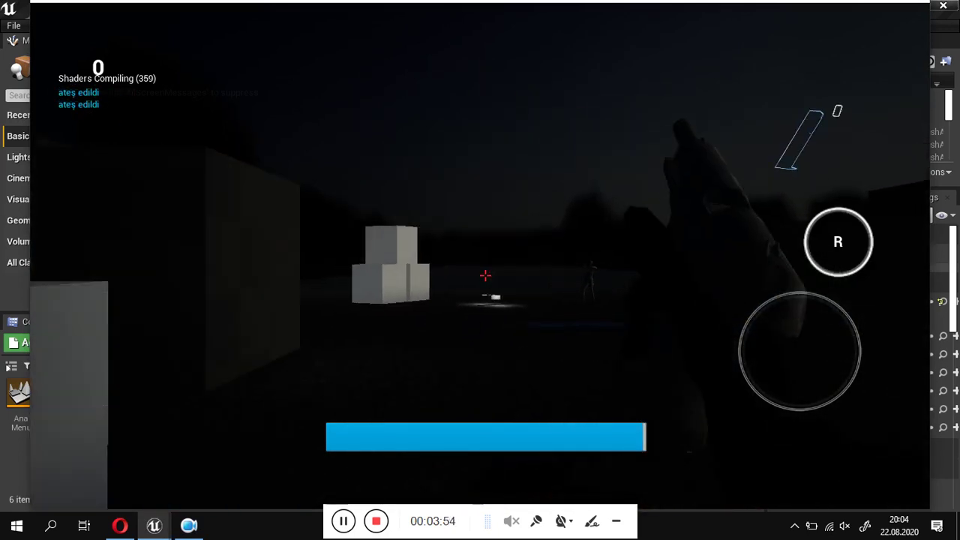
pyautogui.press('r')
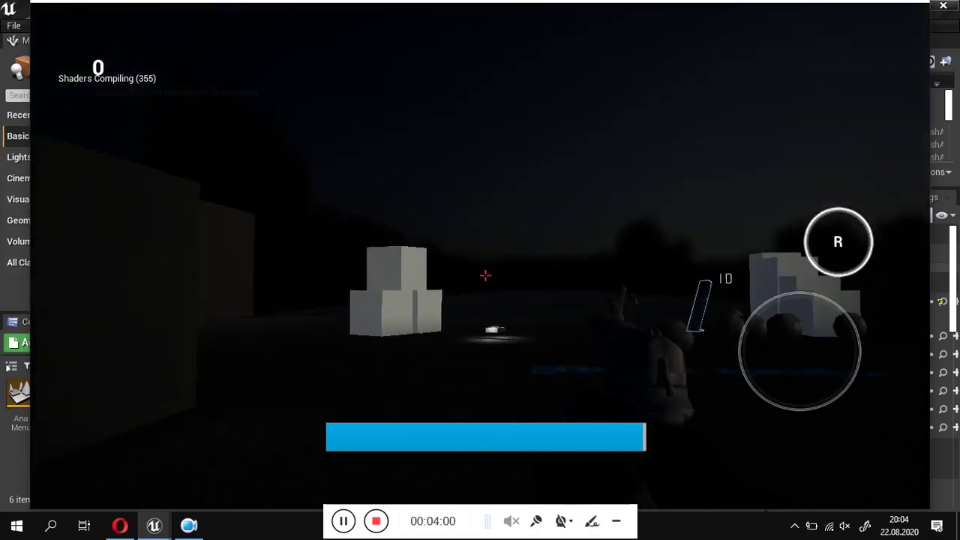
# Step: Shoot down the enemy for a coin, fire another burst, then close the game window
pyautogui.click(485, 276)
pyautogui.click(485, 276)
pyautogui.click(485, 276)
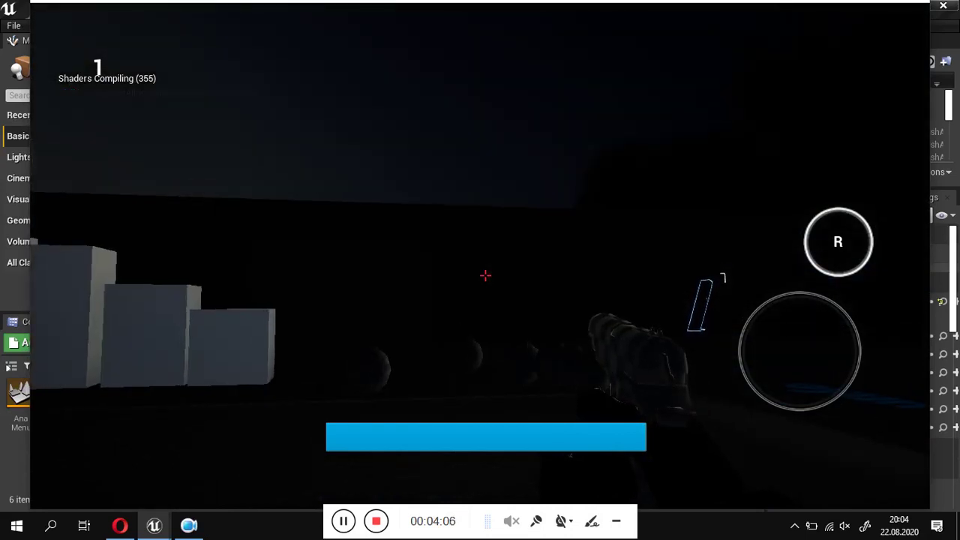
pyautogui.click(485, 276)
pyautogui.click(485, 276)
pyautogui.click(485, 276)
pyautogui.click(485, 276)
pyautogui.click(485, 276)
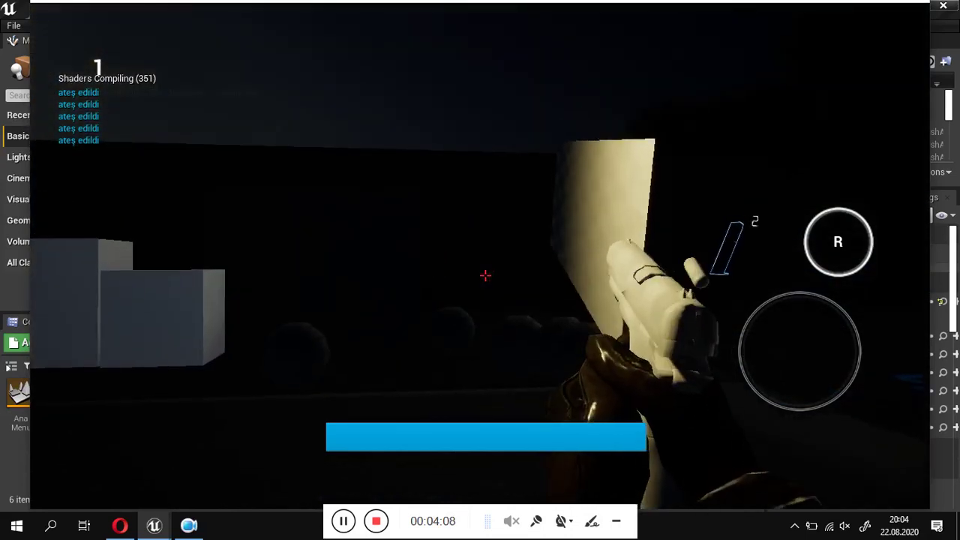
pyautogui.click(486, 276)
pyautogui.hotkey('alt', 'Tab')
pyautogui.press('Escape')
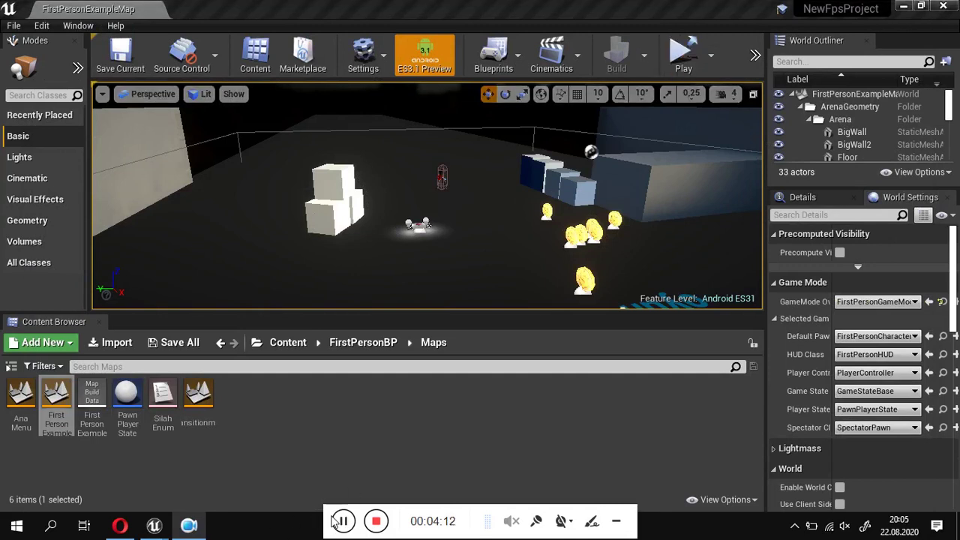
# Step: Select the FirstPersonExampleMap asset and launch it in Mobile Preview ES3.1 (PIE)
pyautogui.click(15, 404)
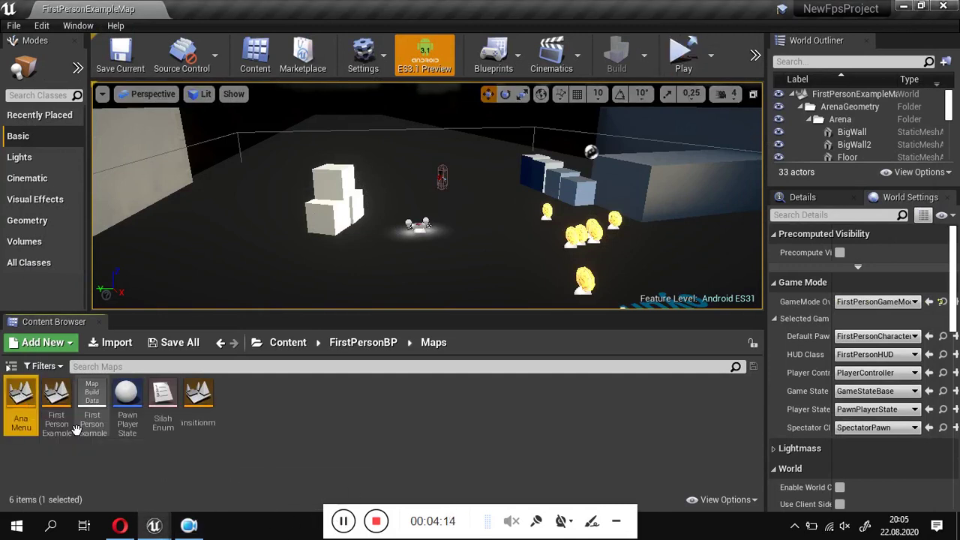
pyautogui.click(56, 398)
pyautogui.click(711, 56)
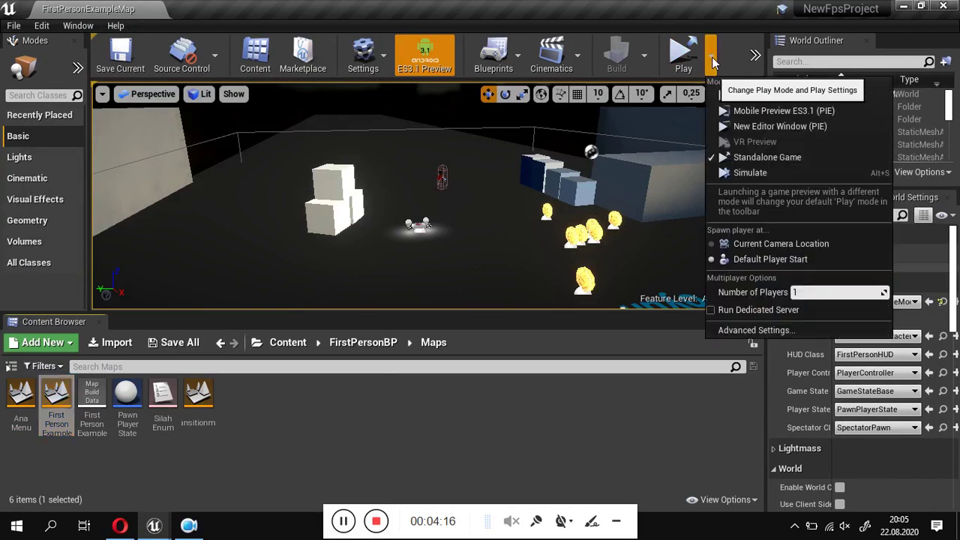
pyautogui.click(741, 114)
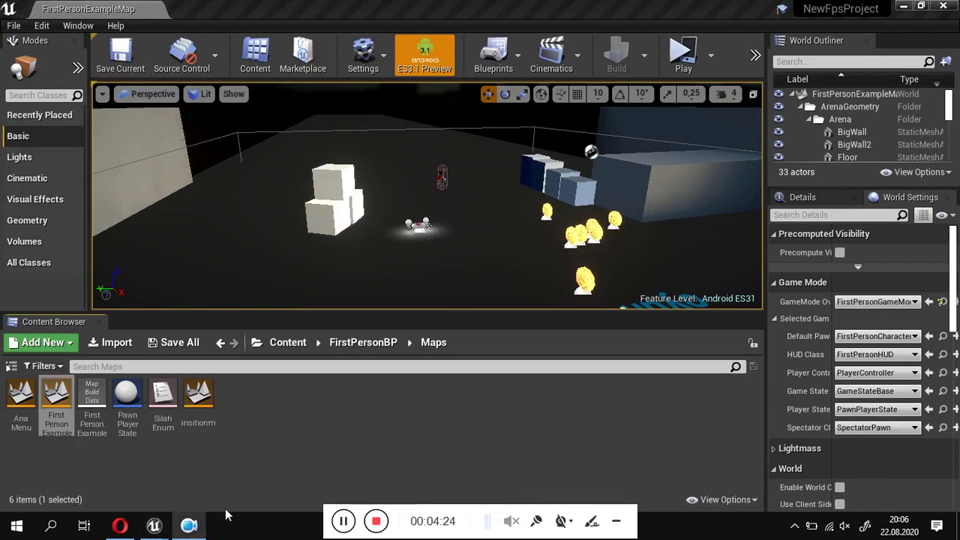
# Step: Raise the mobile preview, aim and fire at the zombies, then close the preview window
pyautogui.moveTo(166, 530)
pyautogui.click(378, 448)
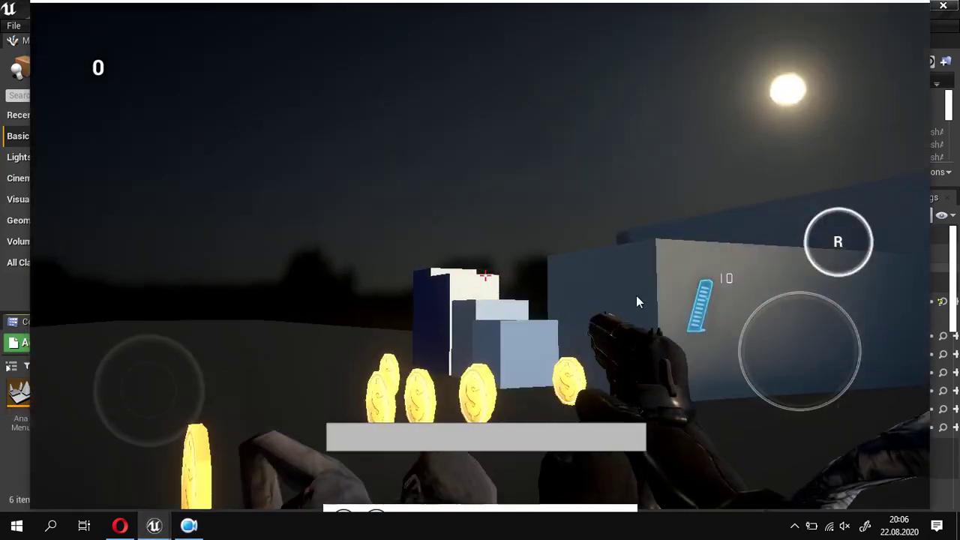
pyautogui.moveTo(636, 297)
pyautogui.mouseDown()
pyautogui.moveTo(638, 312)
pyautogui.moveTo(616, 311)
pyautogui.moveTo(616, 336)
pyautogui.moveTo(522, 362)
pyautogui.moveTo(504, 349)
pyautogui.moveTo(713, 314)
pyautogui.moveTo(692, 320)
pyautogui.moveTo(724, 326)
pyautogui.moveTo(726, 317)
pyautogui.mouseUp()
pyautogui.moveTo(606, 303)
pyautogui.mouseDown()
pyautogui.moveTo(493, 304)
pyautogui.moveTo(502, 304)
pyautogui.mouseUp()
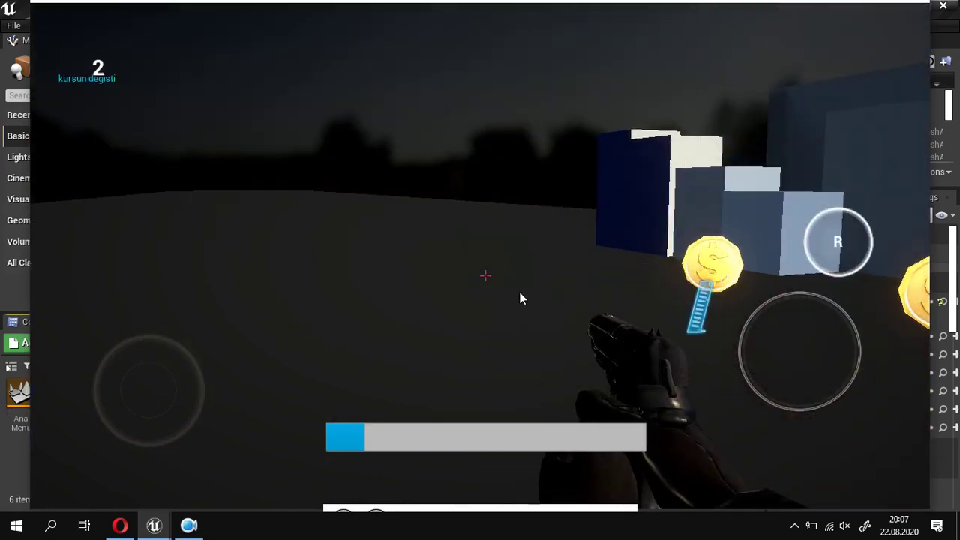
pyautogui.hotkey('alt', 'Tab')
pyautogui.click(217, 219)
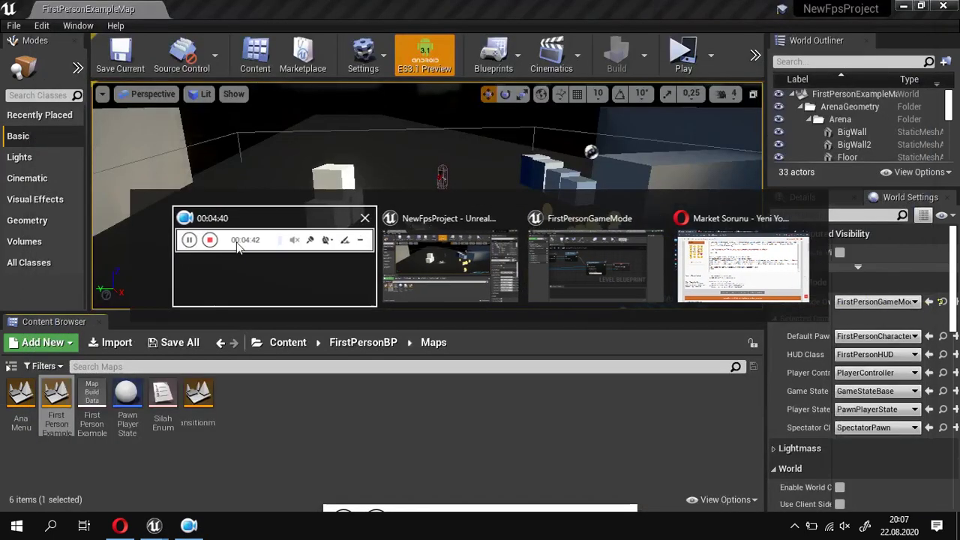